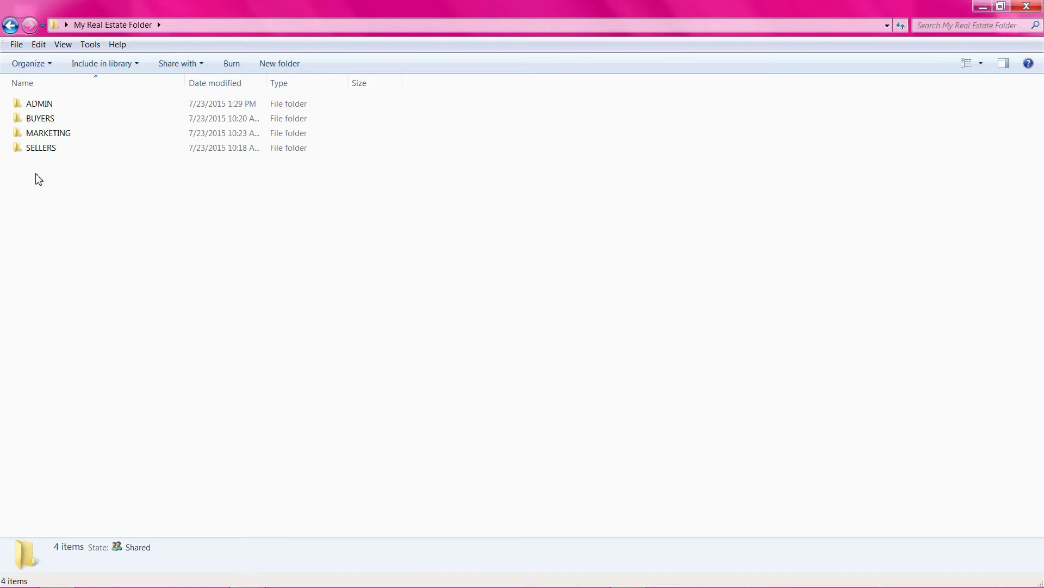
Open MARKETING inside My Real Estate Folder to list its subfolders, such as AGENT PHOTOS and FONTS
double_click(57, 134)
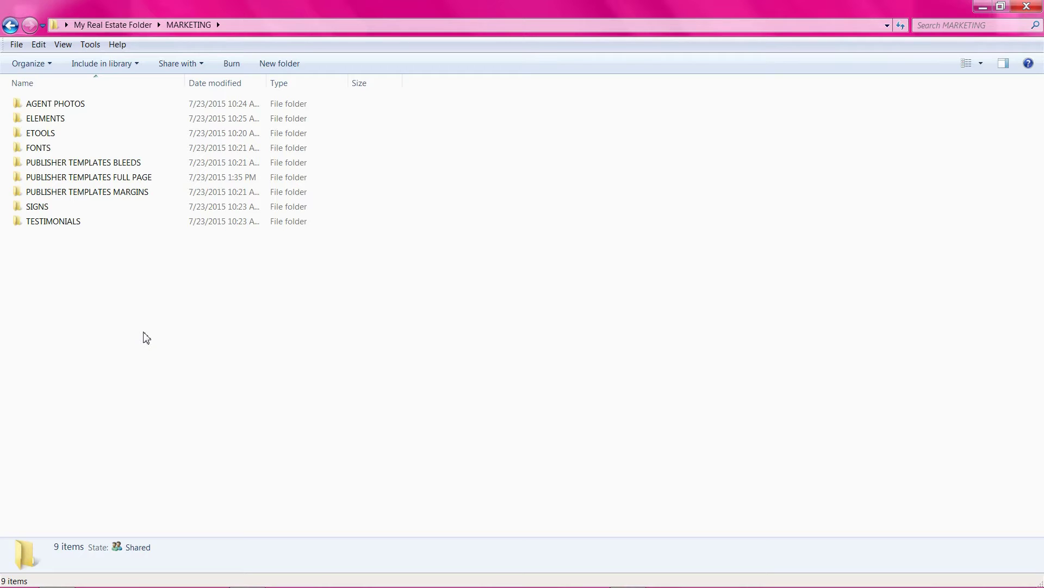
Open 'House Flyer 1 page - Full Page.pub' from the PUBLISHER TEMPLATES FULL PAGE folder
double_click(115, 177)
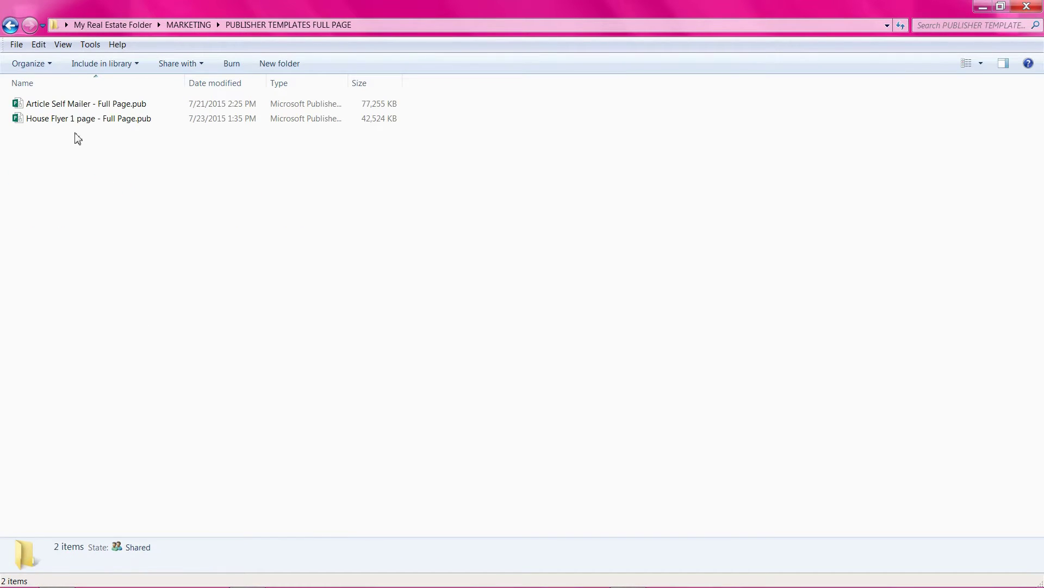
left_click(71, 119)
double_click(72, 120)
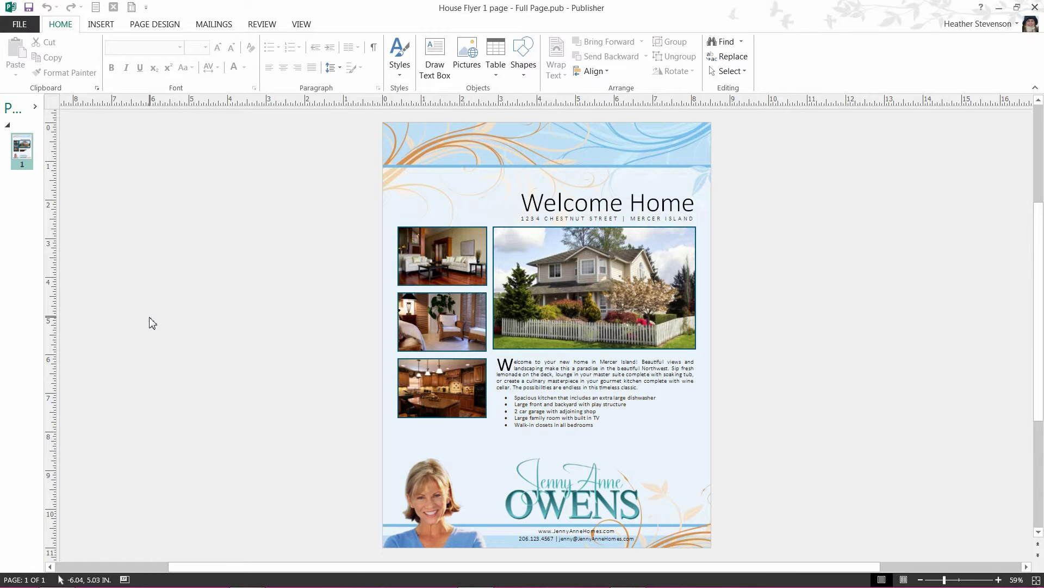
Save the flyer as '123 Main St Flyer' in My Real Estate Folder\SELLERS\NOT YET LISTED\123 Main St
left_click(20, 24)
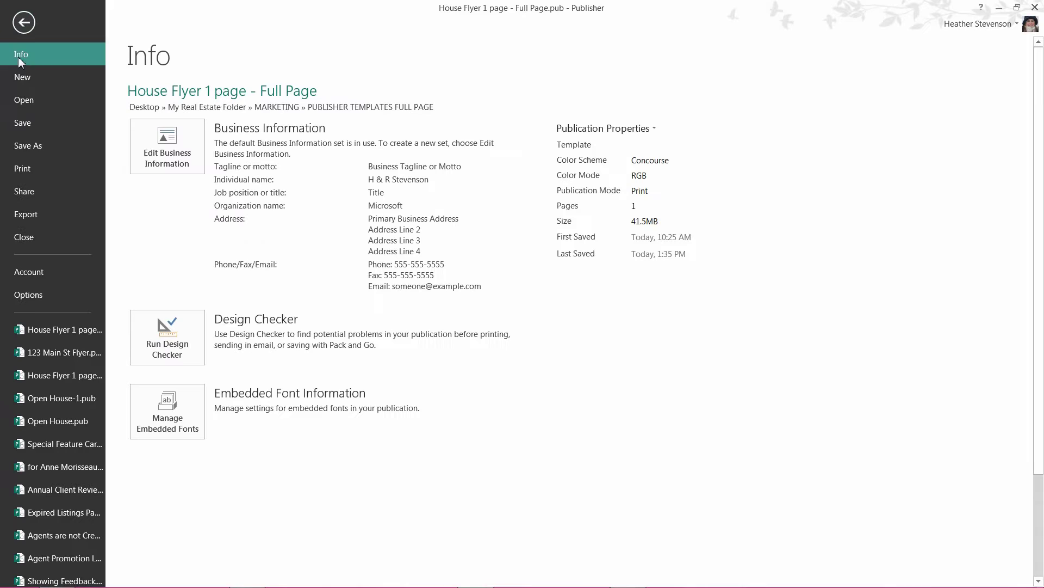
left_click(35, 146)
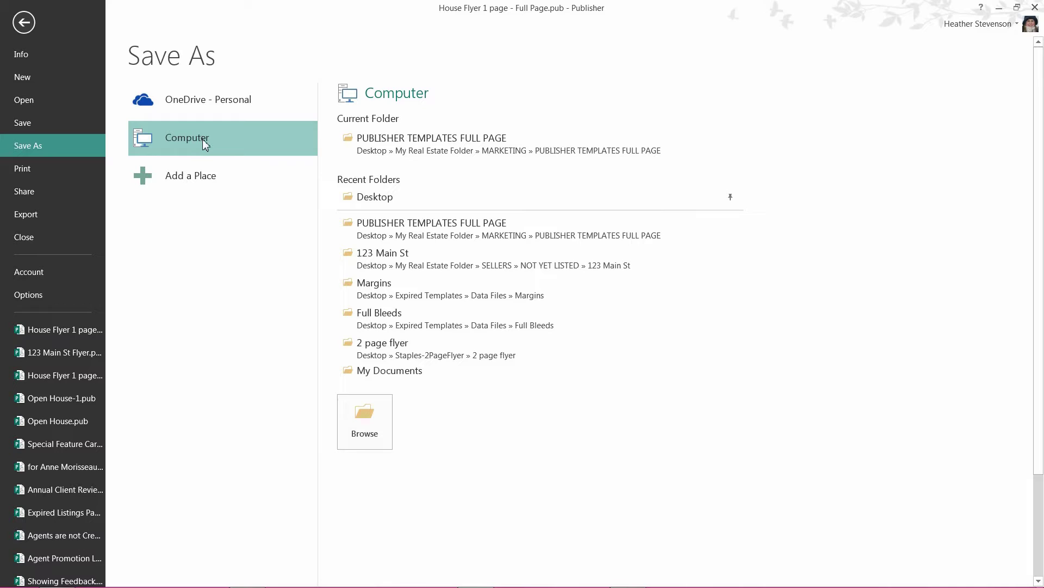
left_click(374, 197)
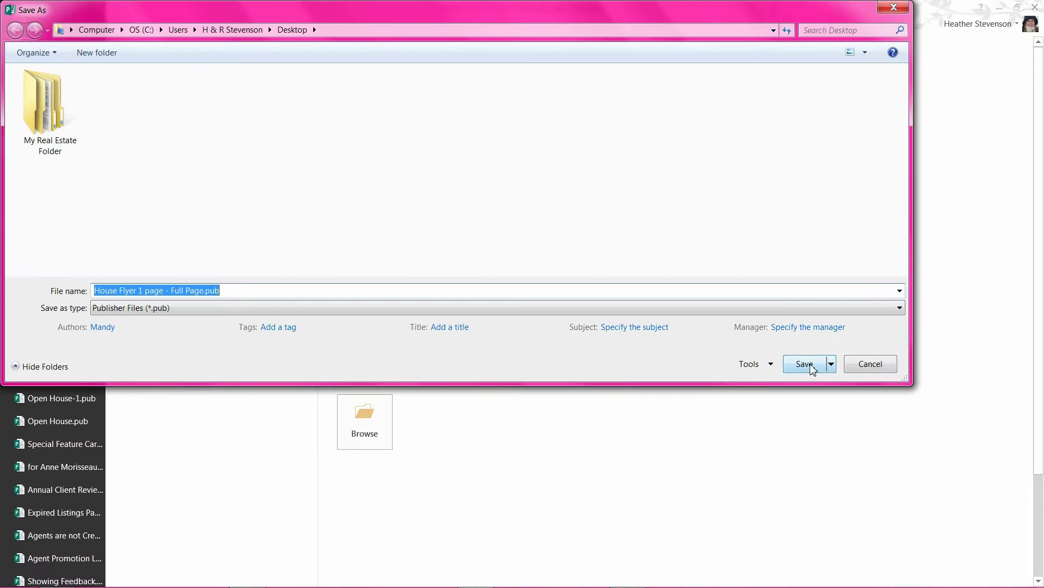
double_click(52, 112)
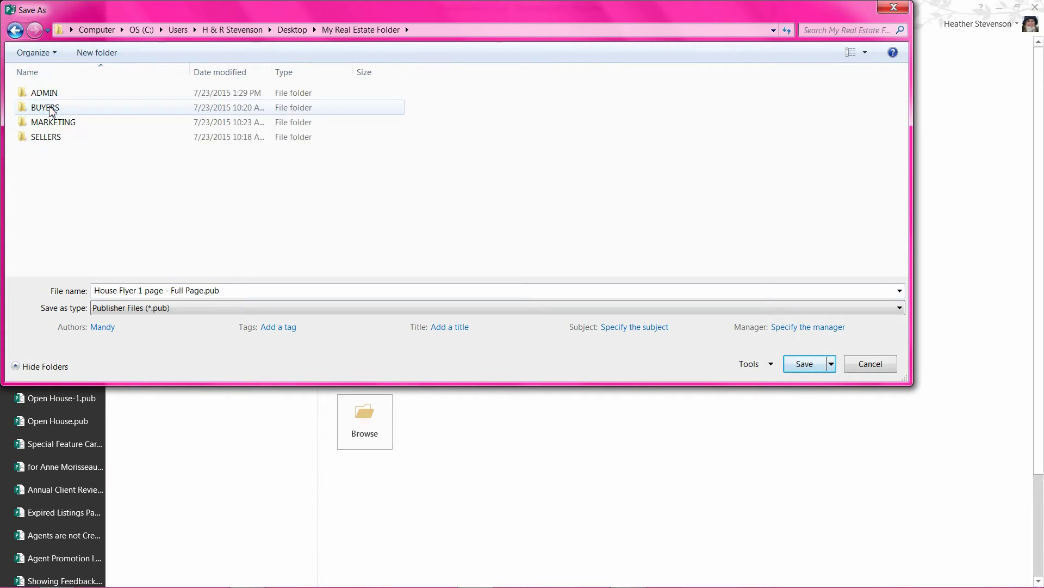
double_click(48, 137)
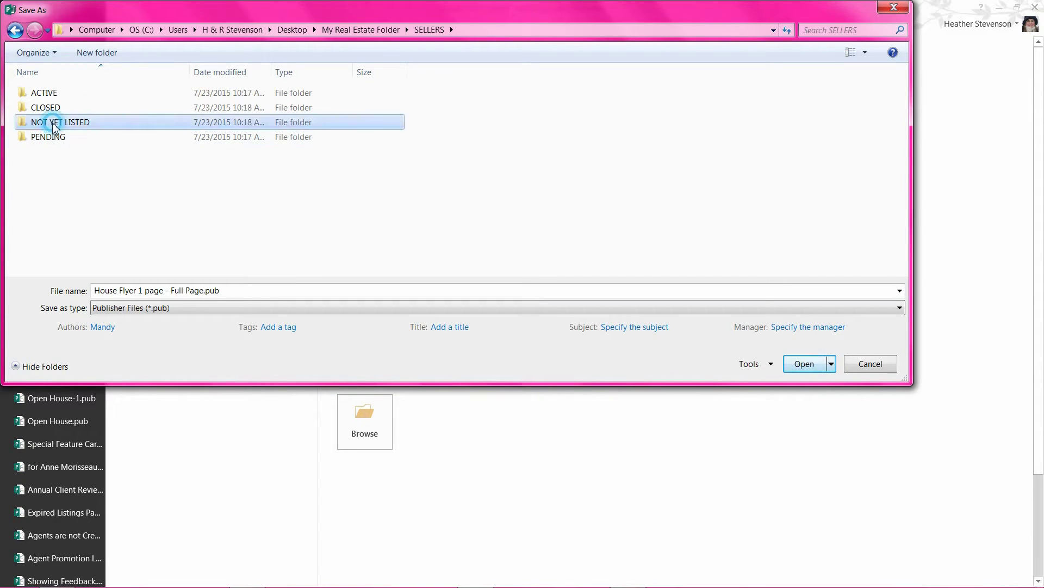
double_click(52, 122)
double_click(53, 93)
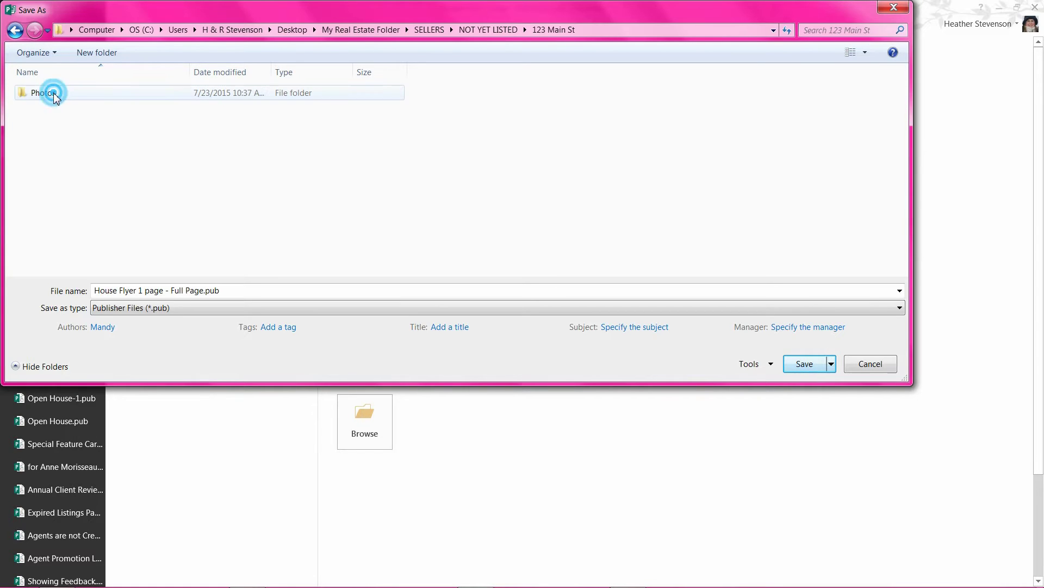
left_click(107, 290)
type("12")
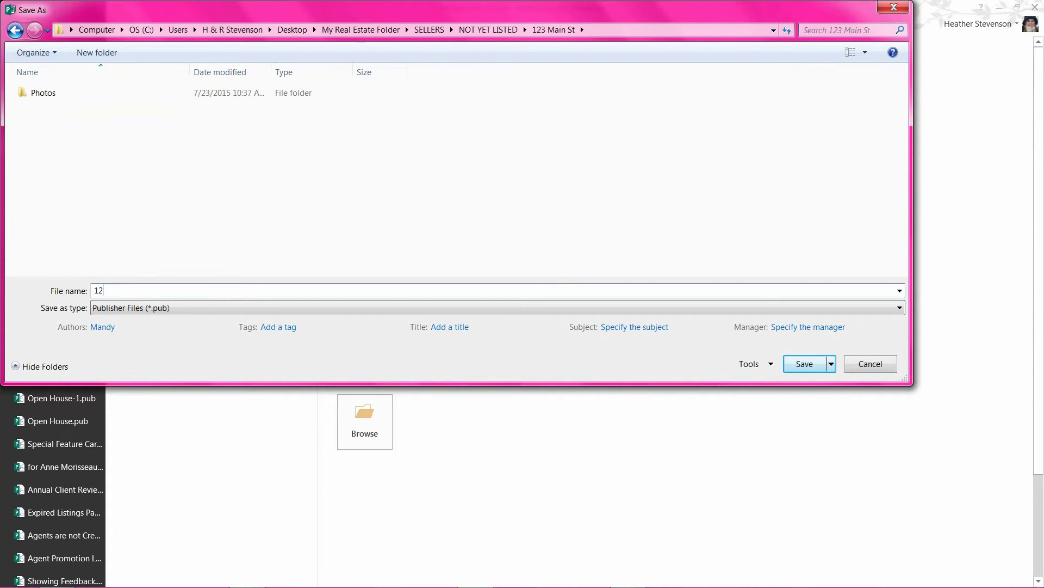
type("3 Main St Flyer")
left_click(797, 365)
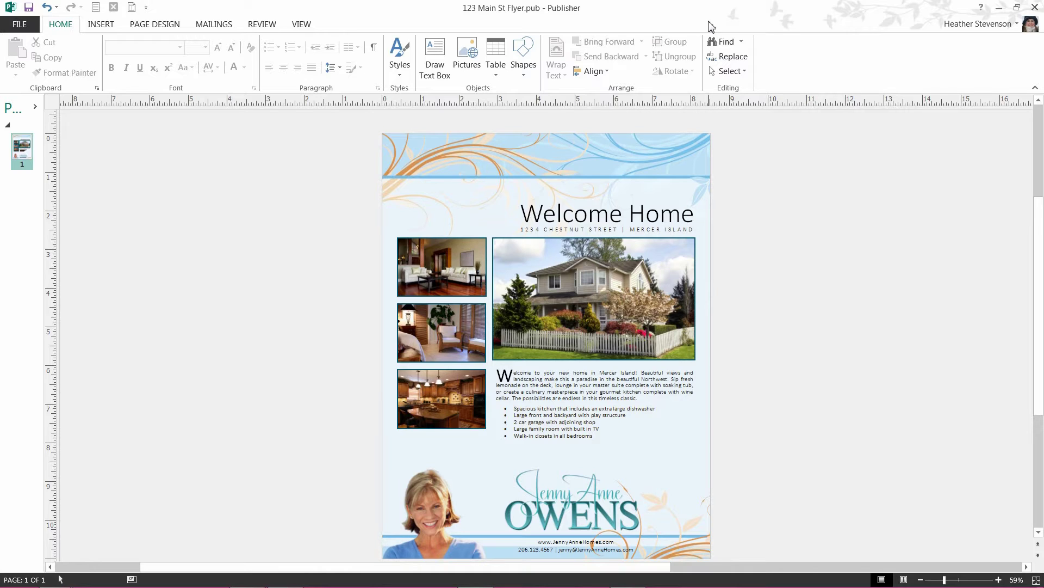
scroll(273, 381, "down", 1)
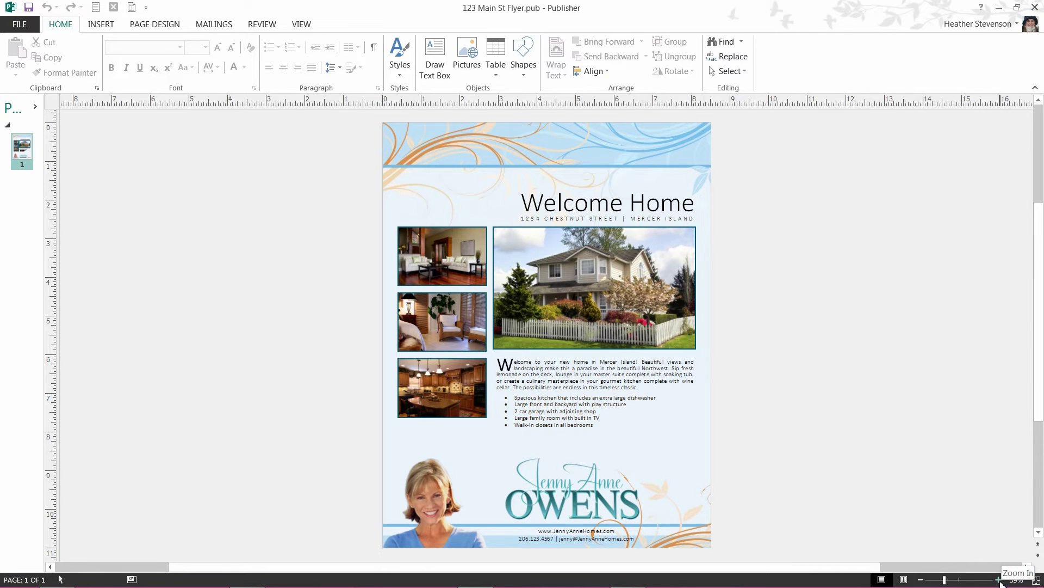
left_click(921, 579)
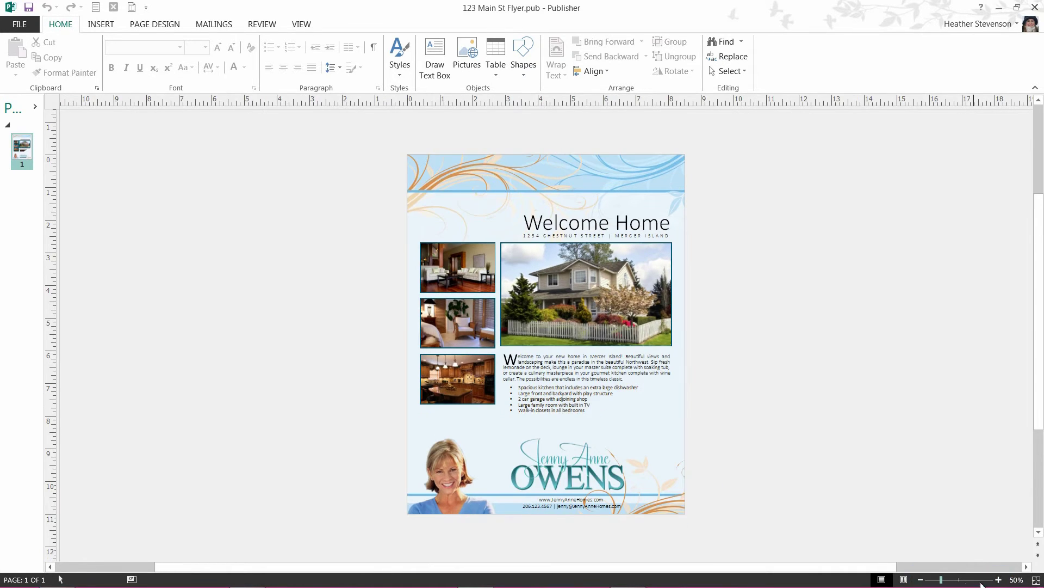
left_click(999, 579)
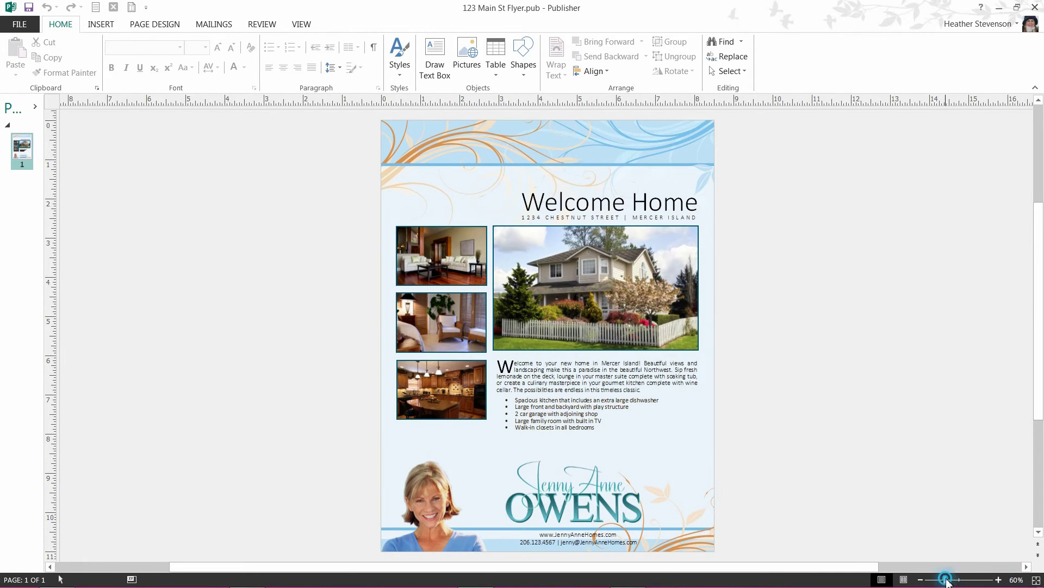
left_click_drag(947, 580, 947, 580)
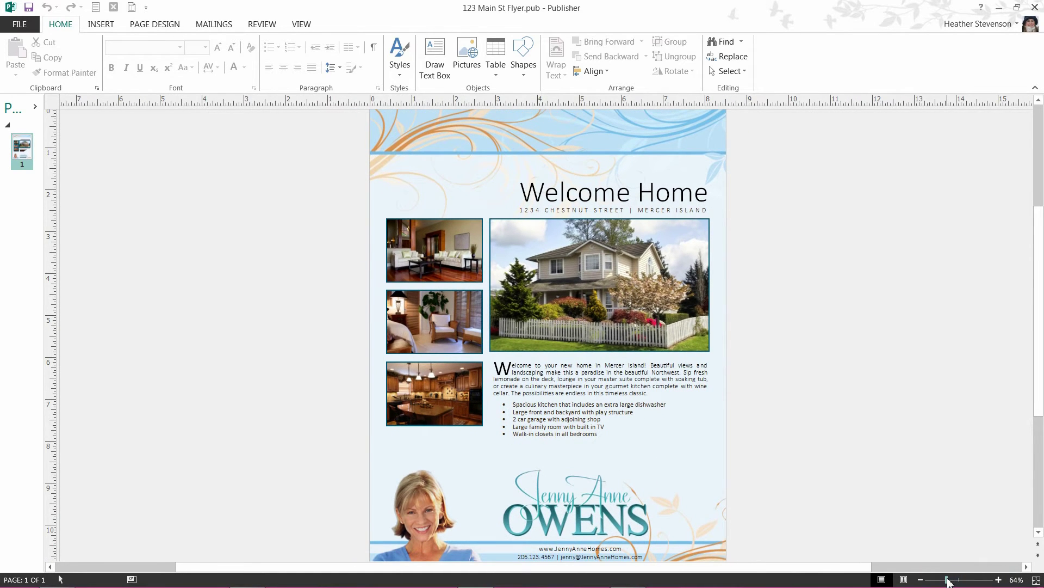
left_click(920, 580)
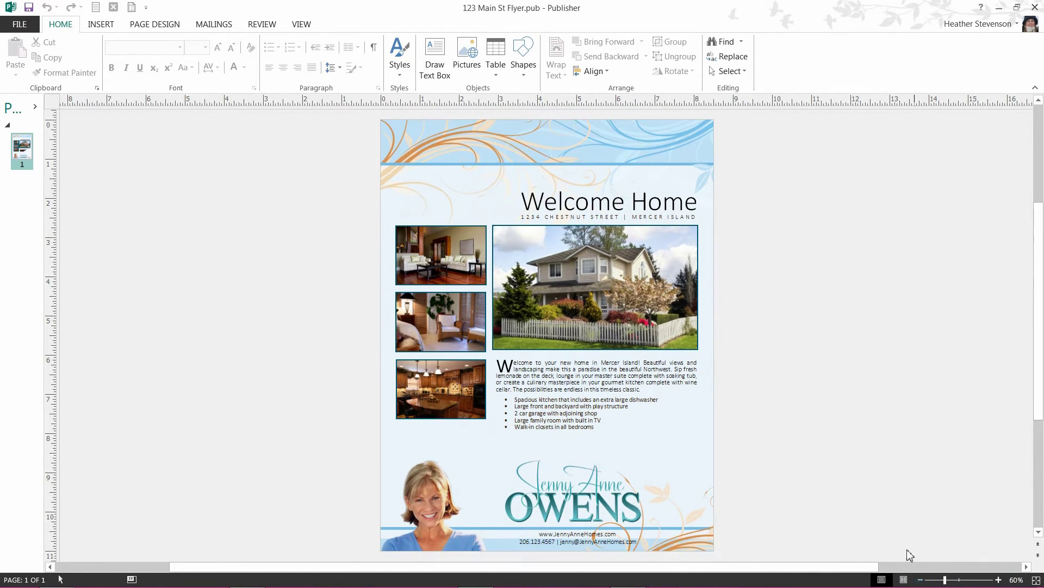
Turn on Boundaries in the View tab's Show group so every frame is outlined
left_click(300, 25)
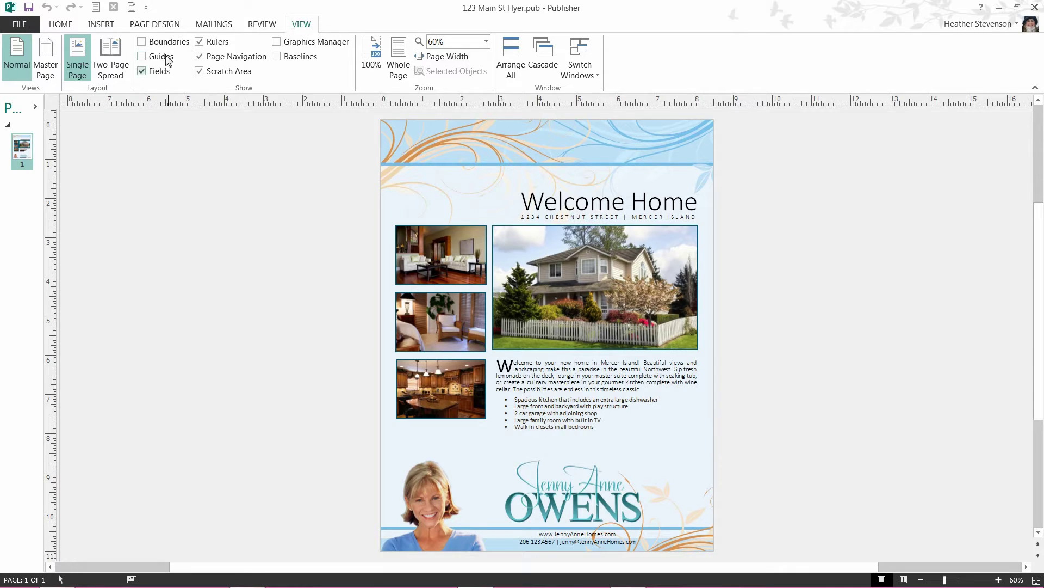
left_click(166, 46)
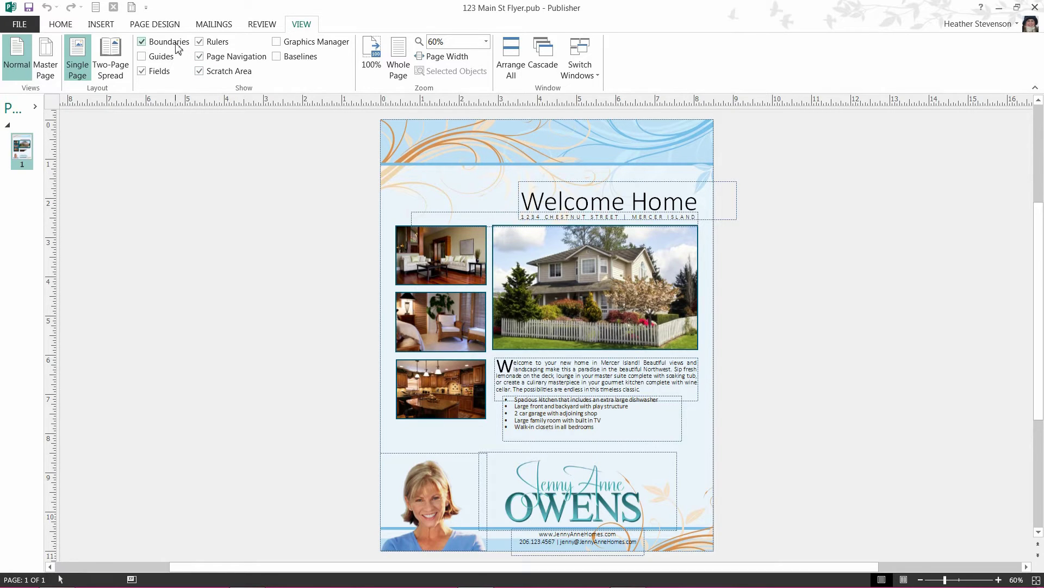
left_click(178, 48)
left_click(178, 47)
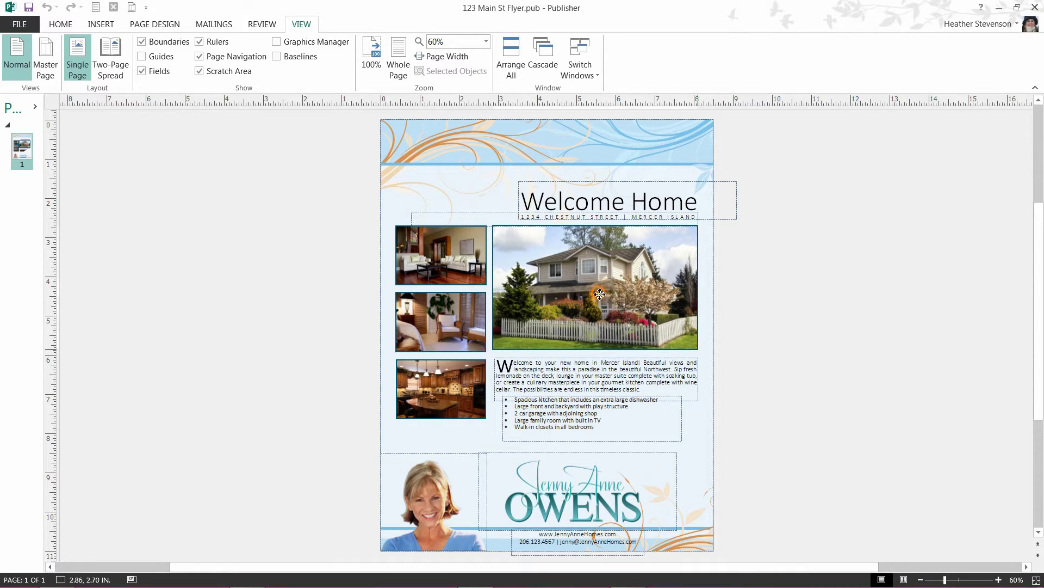
Bring up the Insert Pictures dialog through Change Picture on the large house photo
right_click(599, 294)
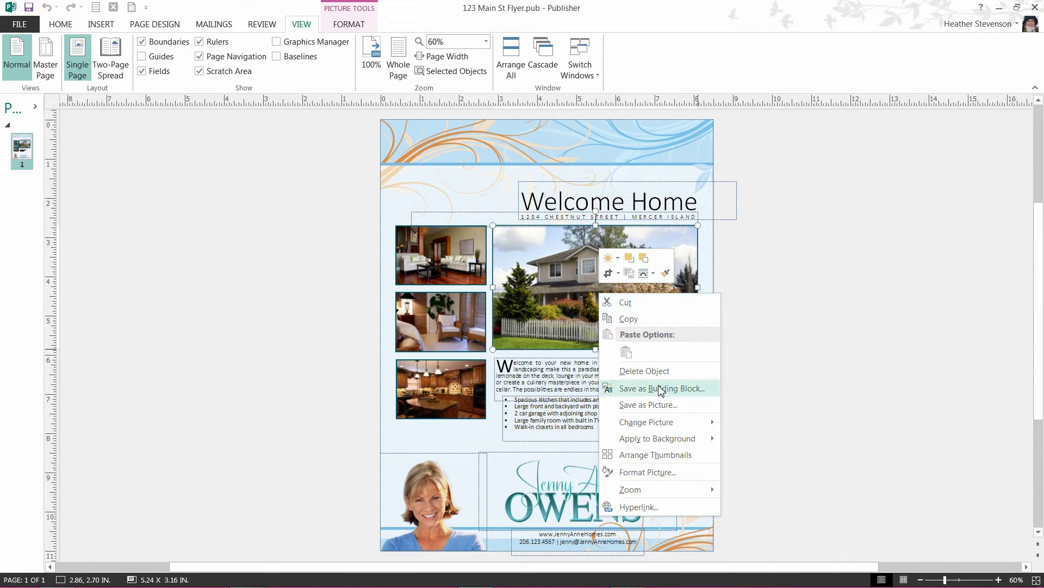
mouse_move(655, 427)
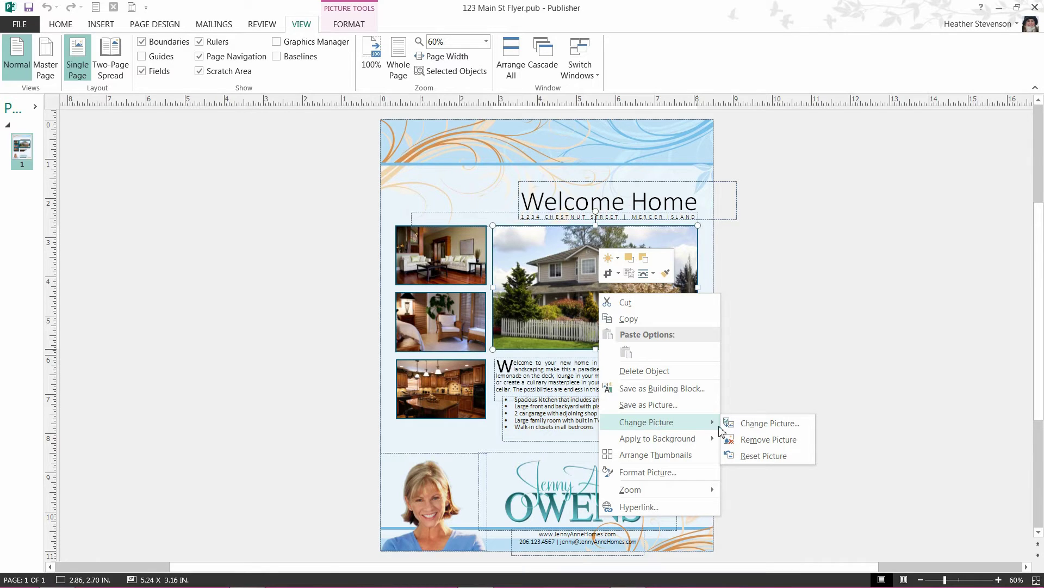
left_click(752, 426)
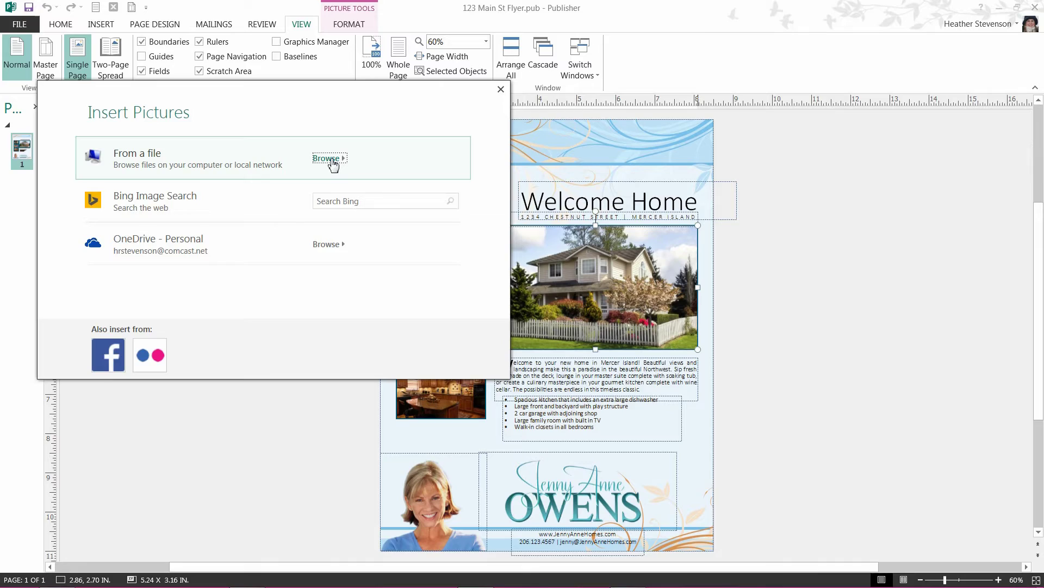
left_click(329, 158)
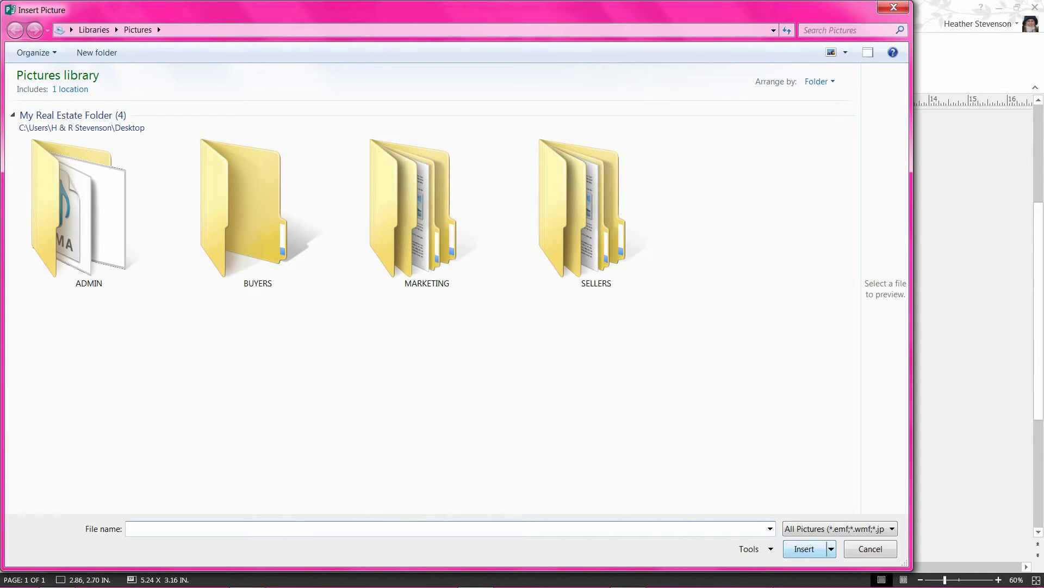
double_click(564, 214)
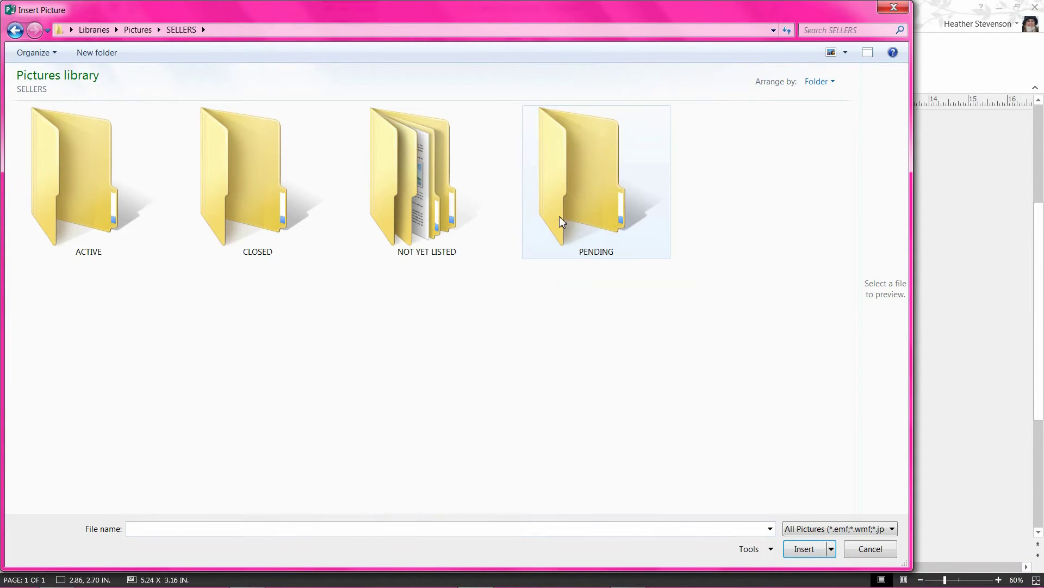
double_click(406, 212)
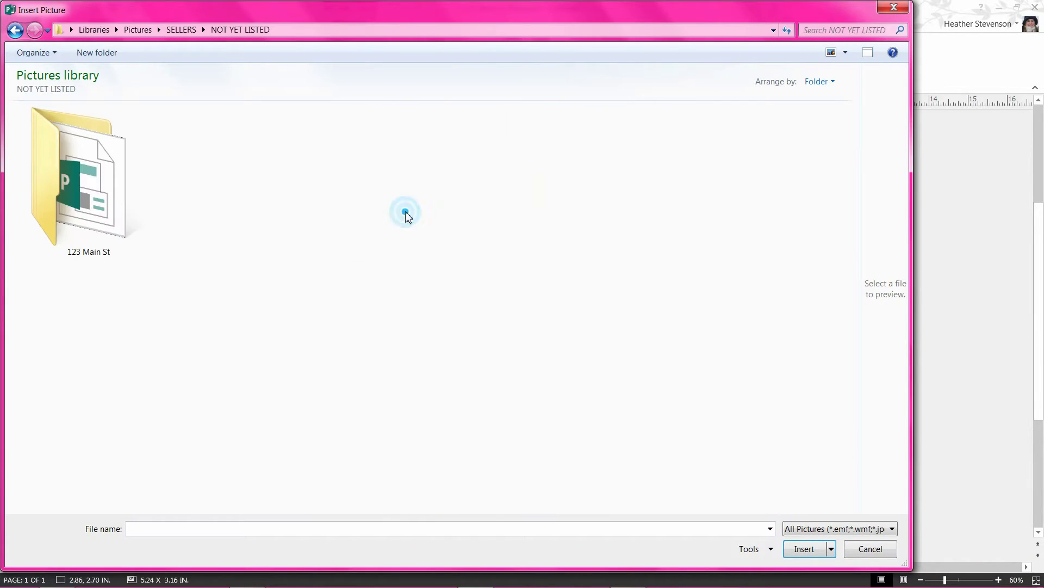
double_click(100, 189)
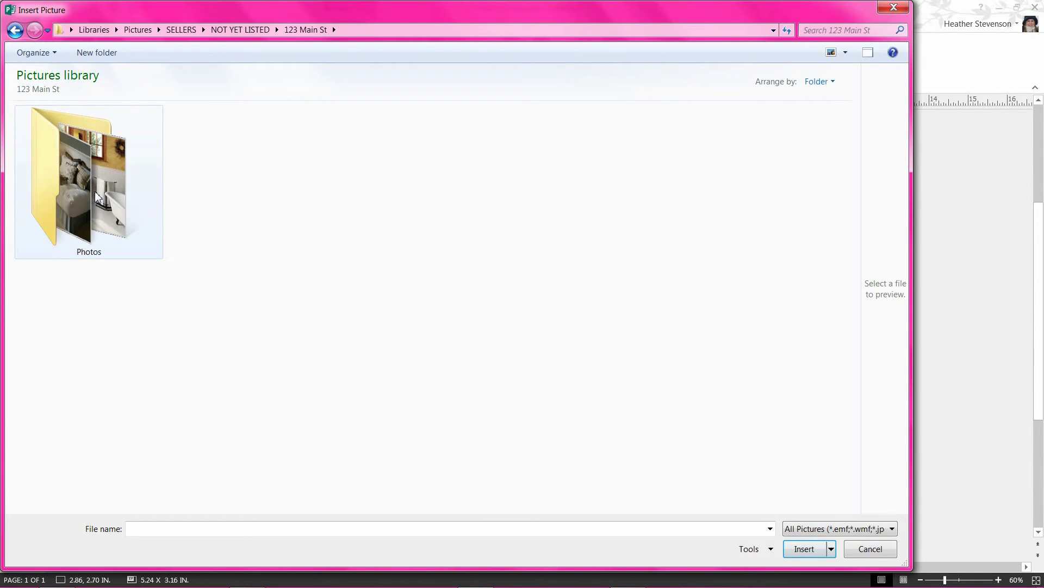
double_click(94, 191)
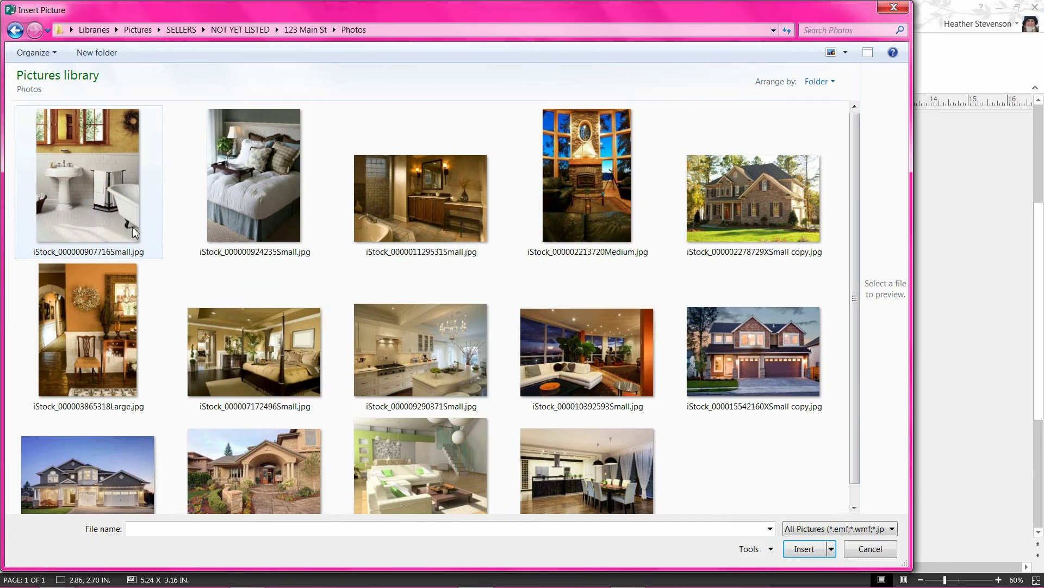
left_click(729, 216)
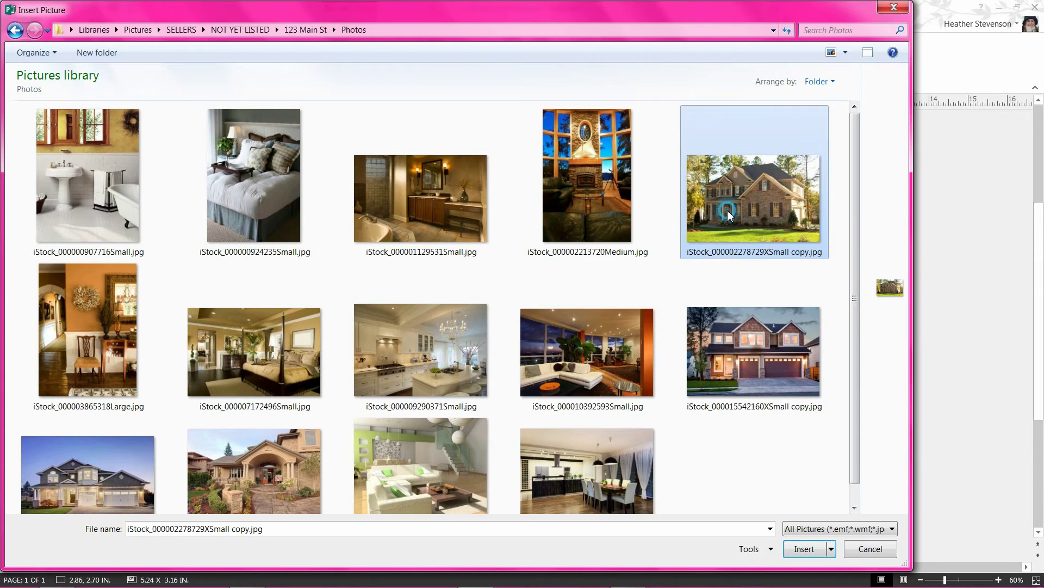
left_click(803, 548)
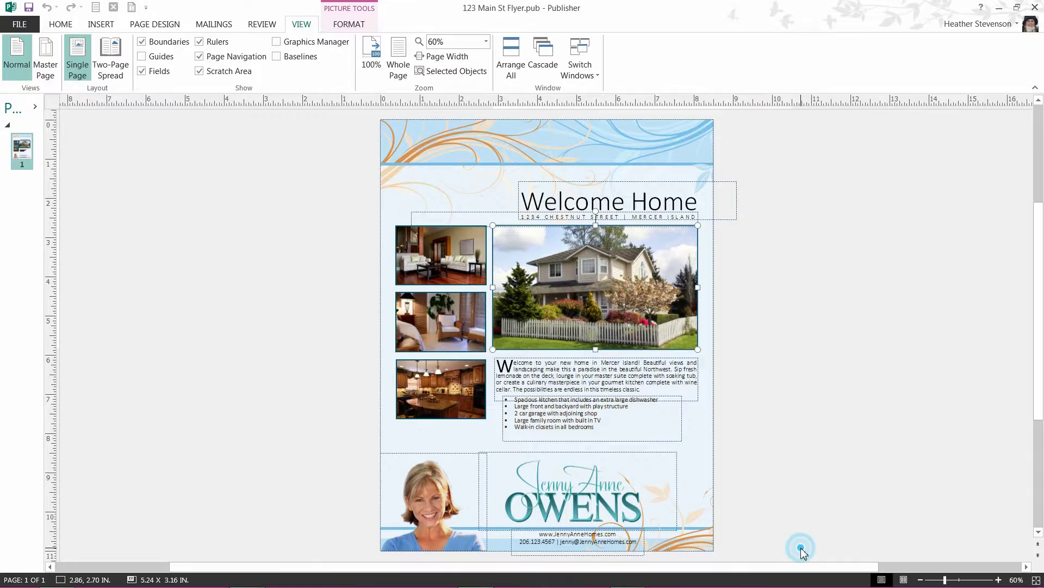
Tile the 123 Main St Photos Explorer window and the Publisher flyer side by side
left_click(835, 365)
left_click(212, 580)
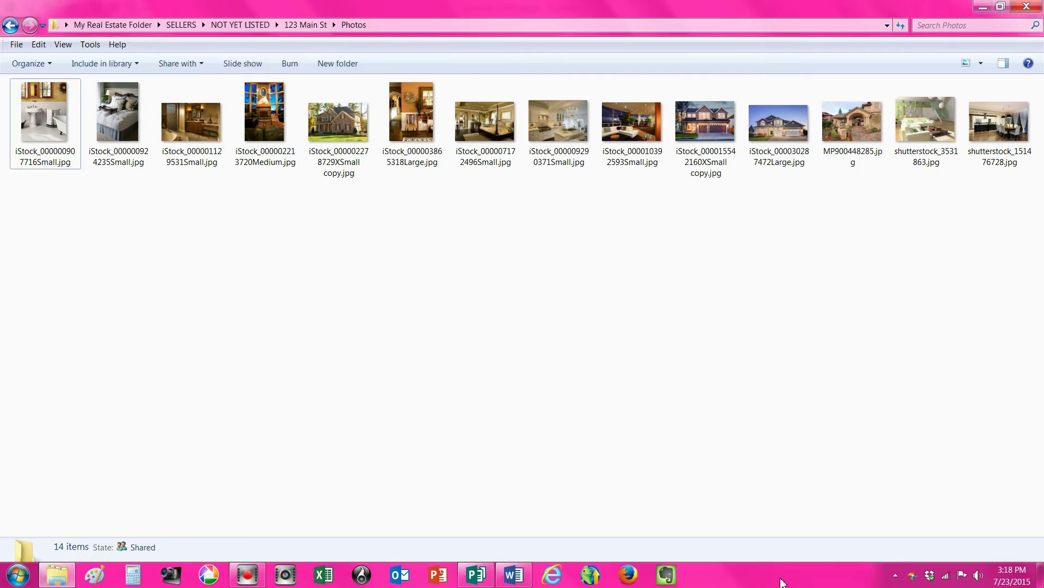
right_click(782, 577)
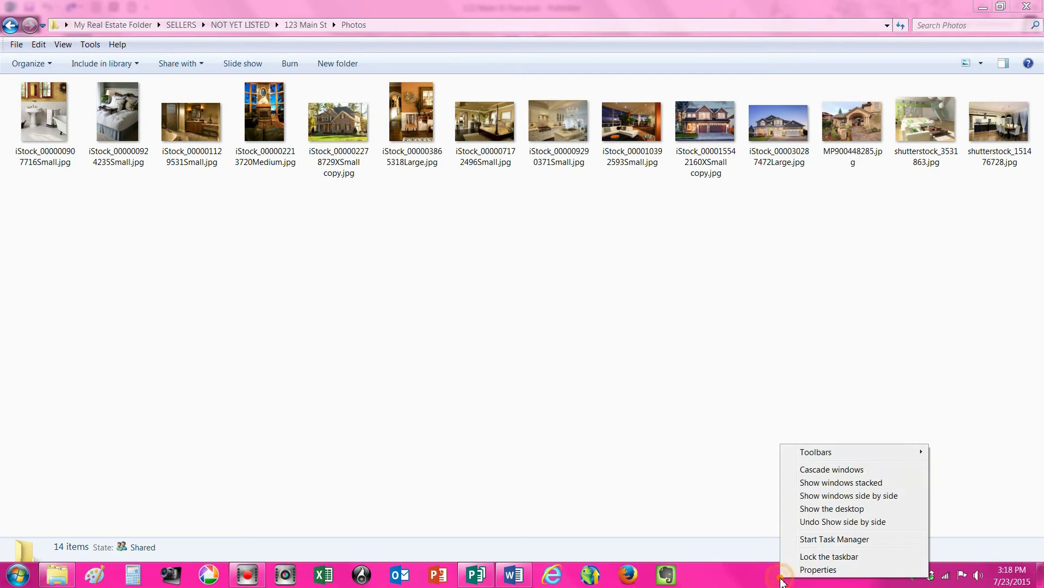
left_click(818, 505)
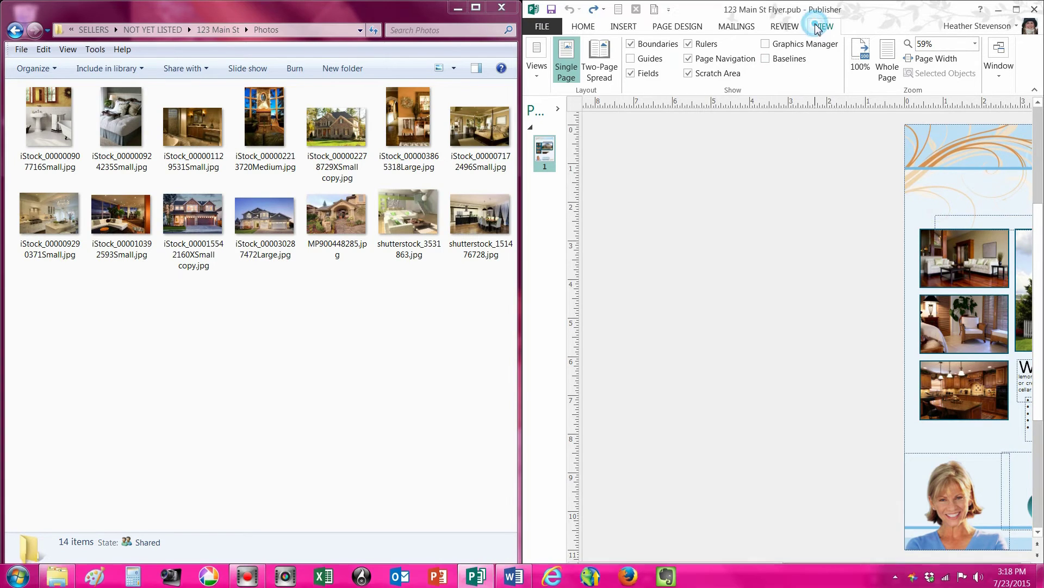
left_click(884, 56)
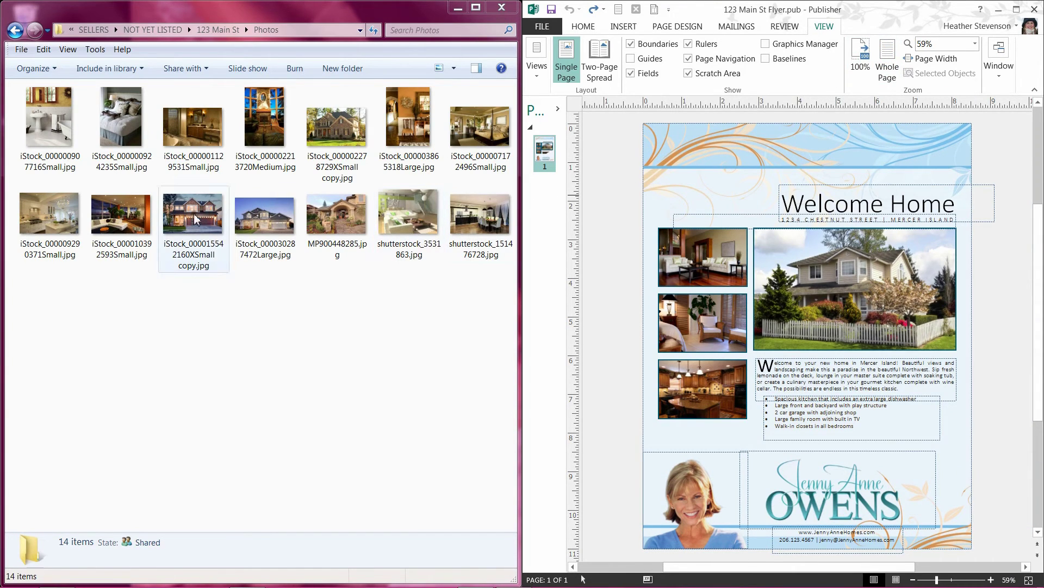
left_click(251, 229)
left_click_drag(251, 228, 835, 292)
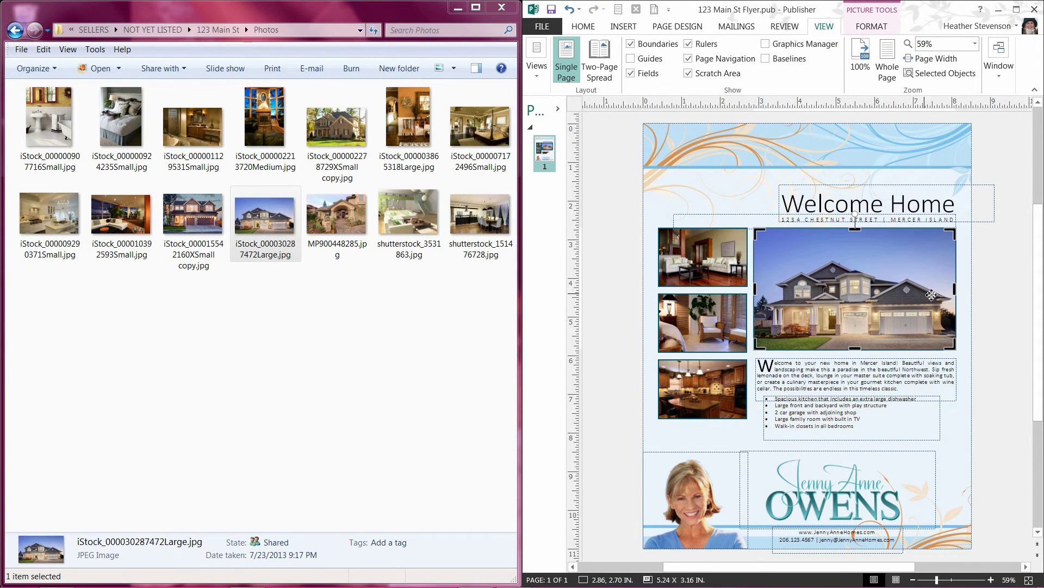
left_click(396, 332)
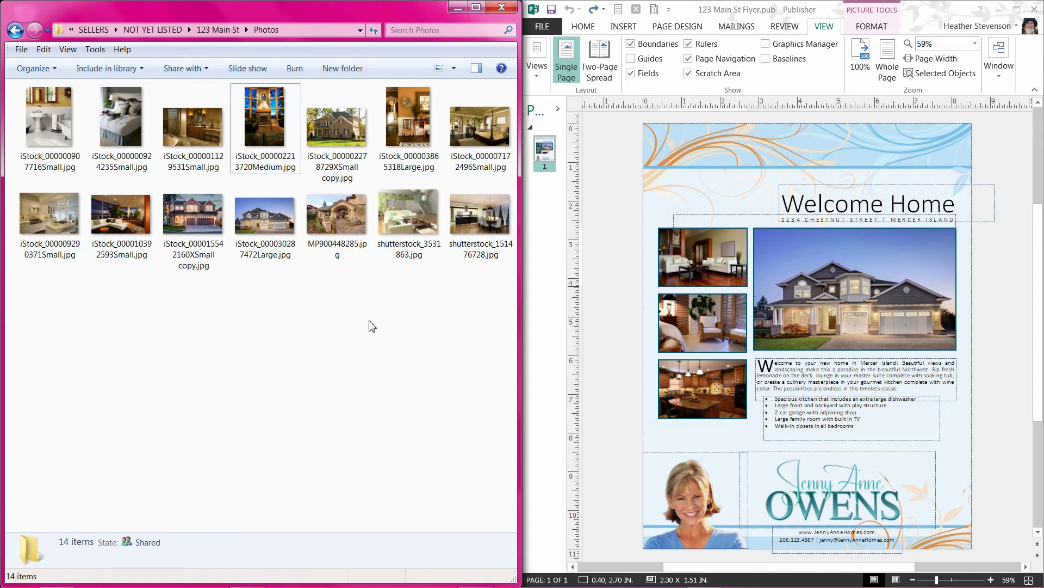
left_click(265, 132)
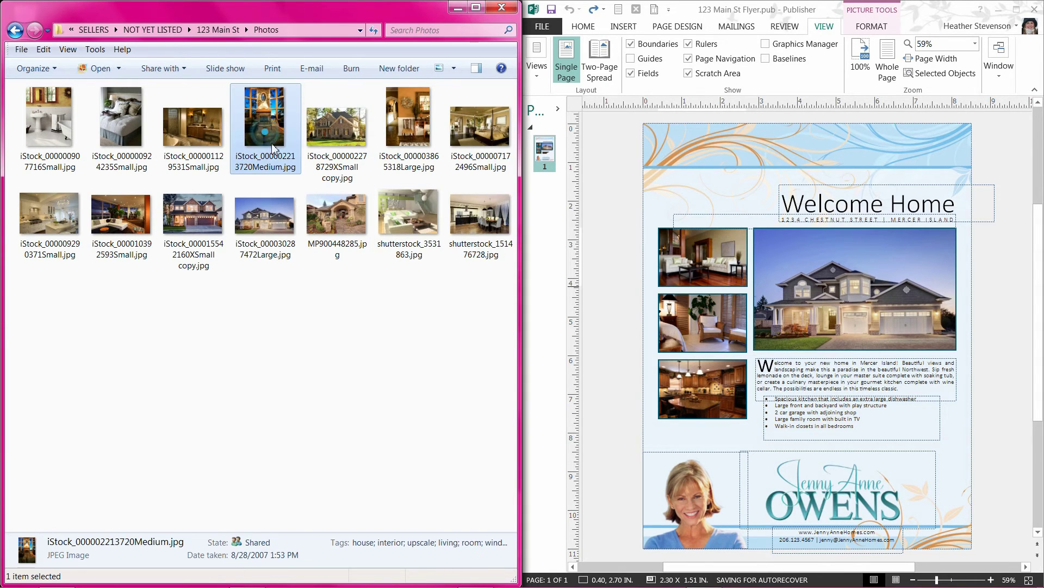
left_click_drag(275, 148, 703, 272)
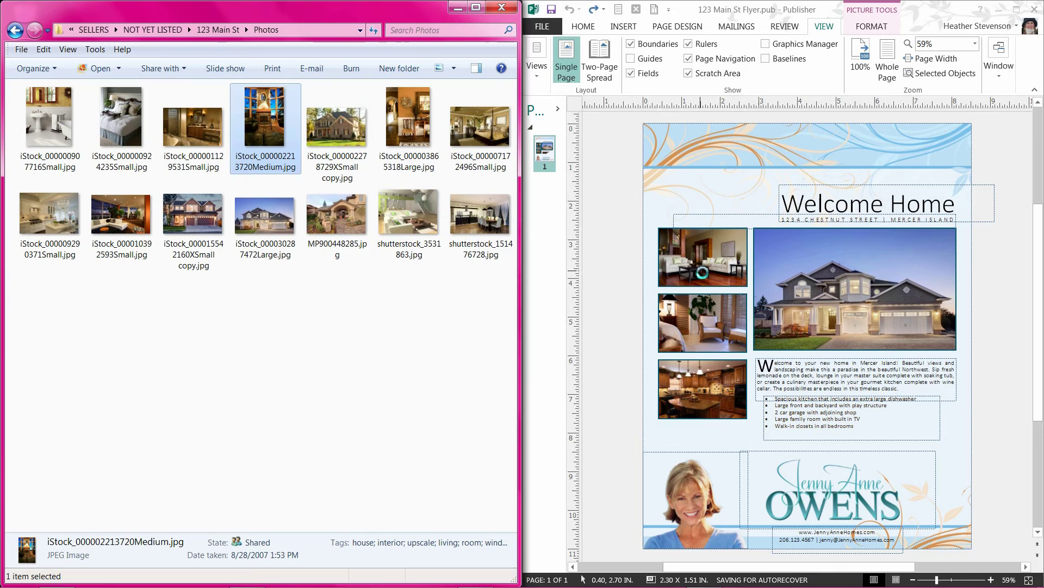
left_click(703, 271)
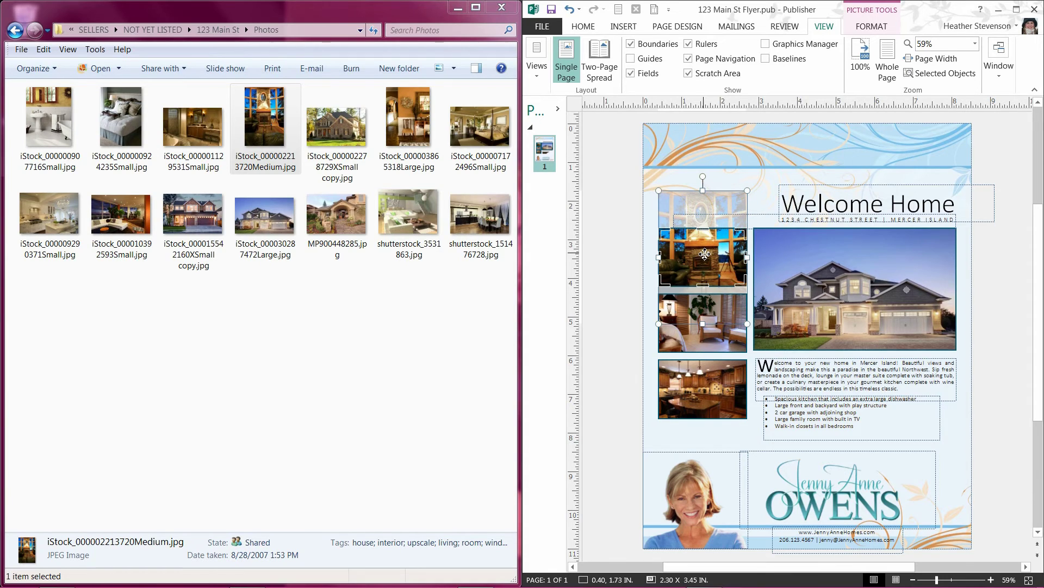
mouse_move(704, 253)
left_mouse_down()
mouse_move(704, 281)
mouse_move(706, 226)
mouse_move(707, 261)
mouse_move(703, 253)
left_mouse_up()
left_click(618, 268)
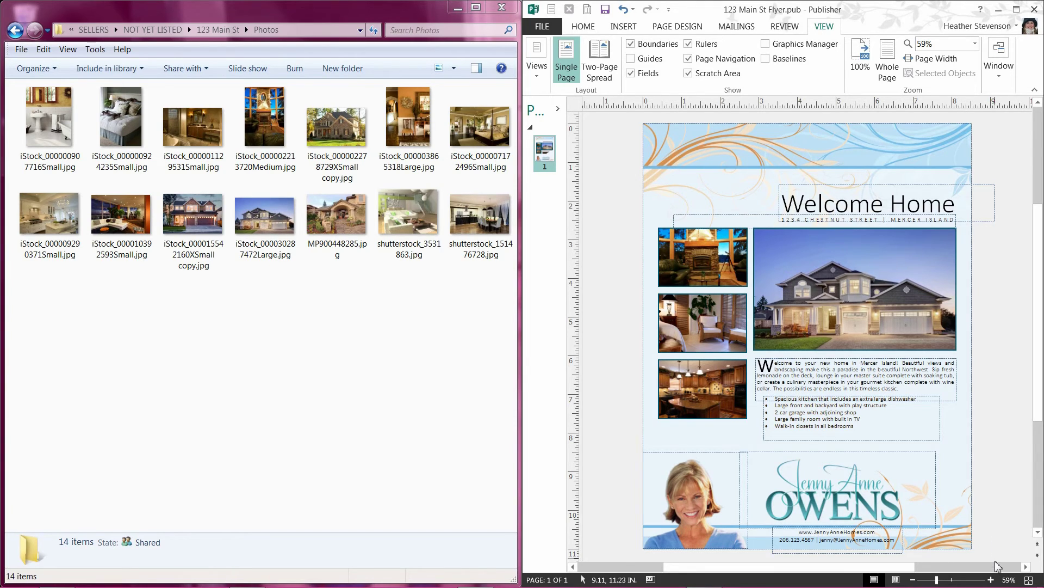
left_click(991, 580)
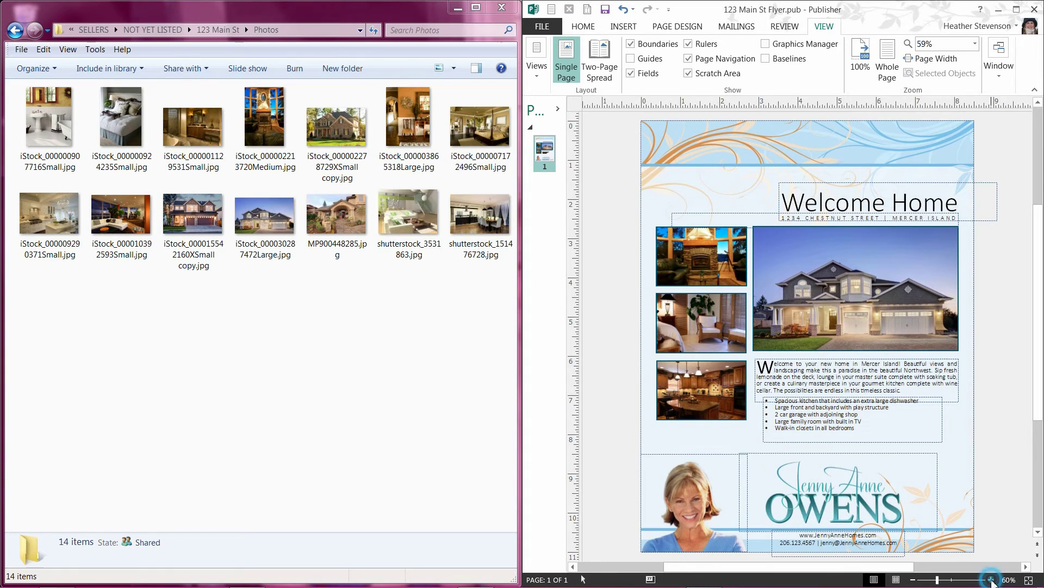
left_click(991, 580)
left_click(991, 580)
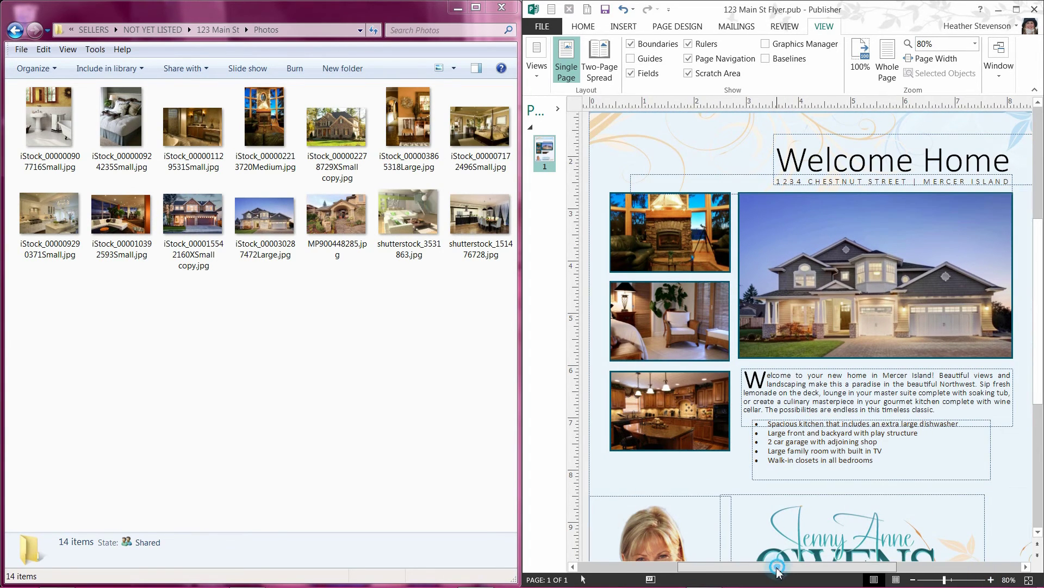
left_click_drag(783, 567, 754, 566)
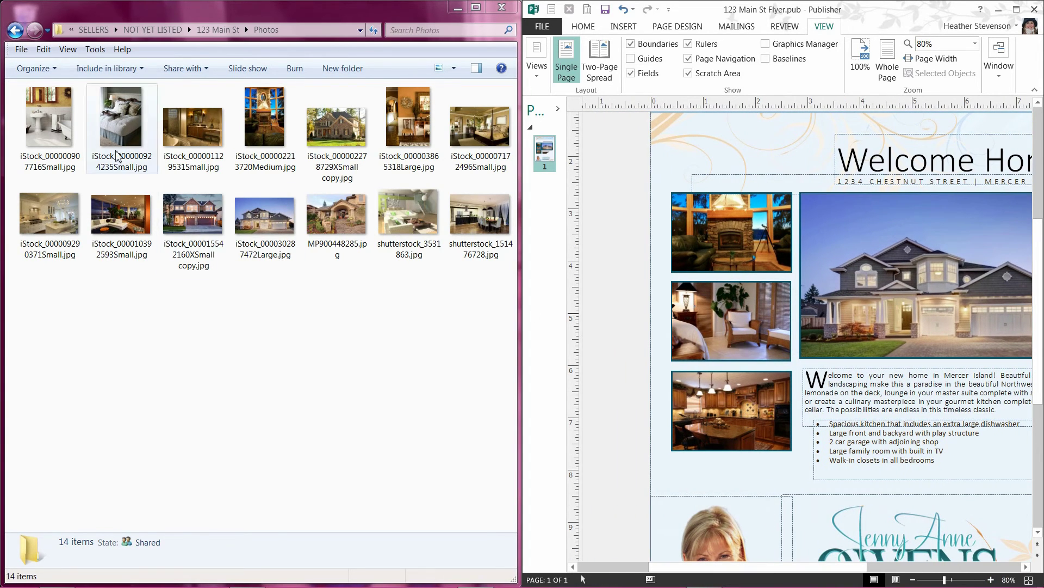
left_click(56, 125)
left_click_drag(57, 125, 727, 330)
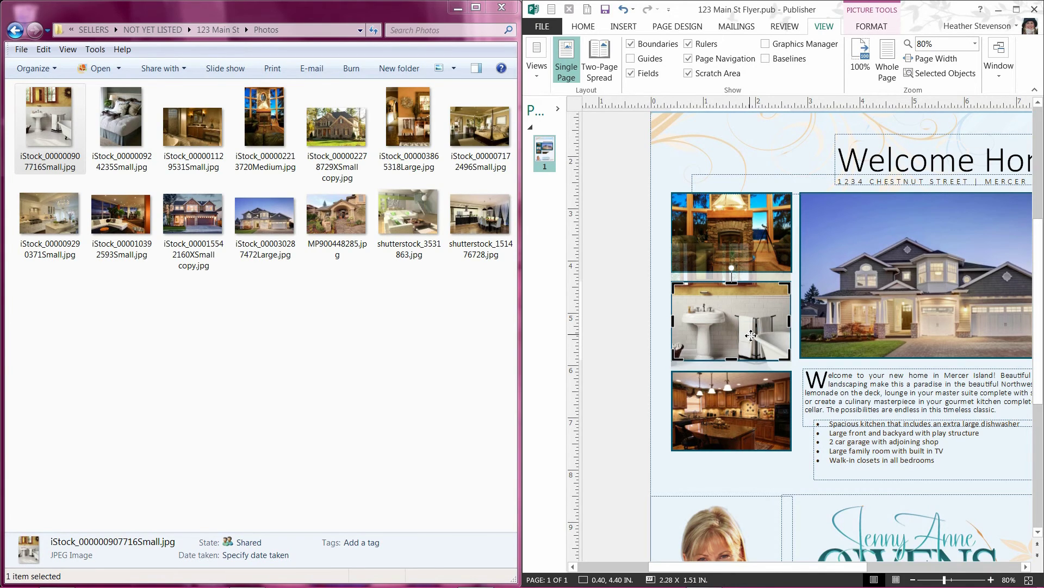
left_click_drag(752, 334, 750, 320)
left_click(651, 328)
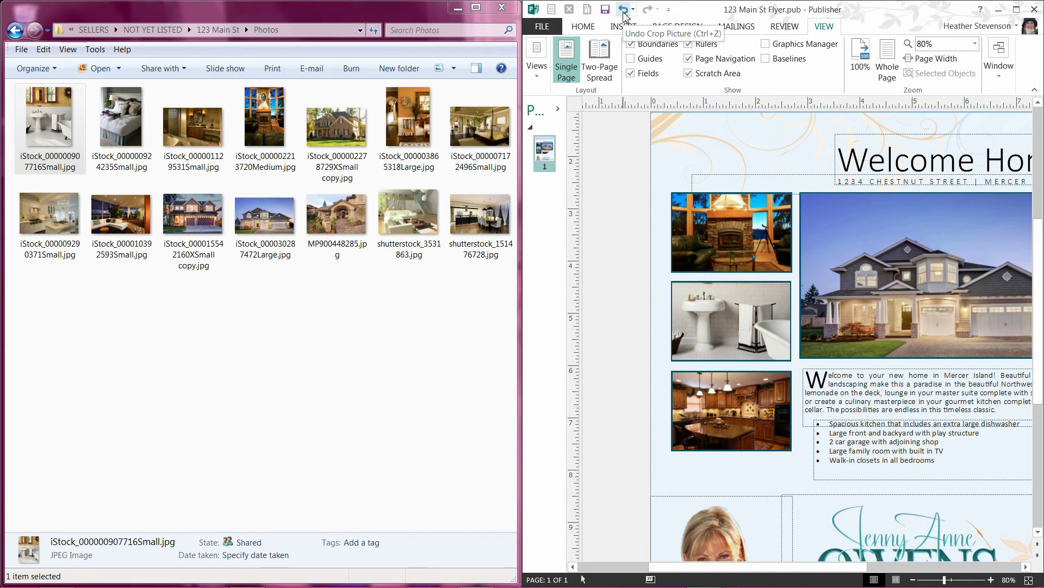
left_click(670, 11)
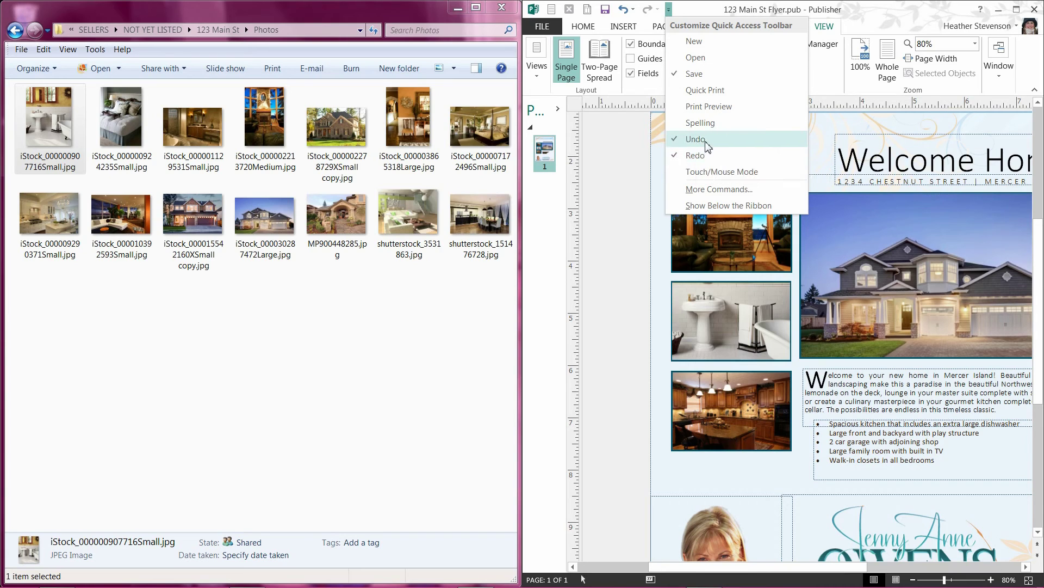
left_click(688, 10)
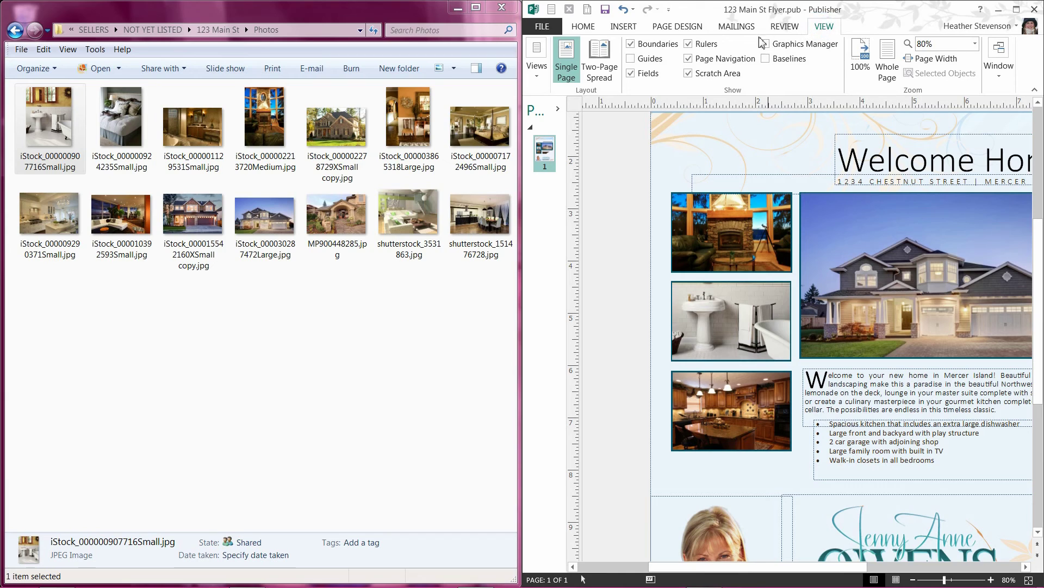
Turn off Boundaries and zoom to Whole Page to view the clean flyer
left_click(662, 48)
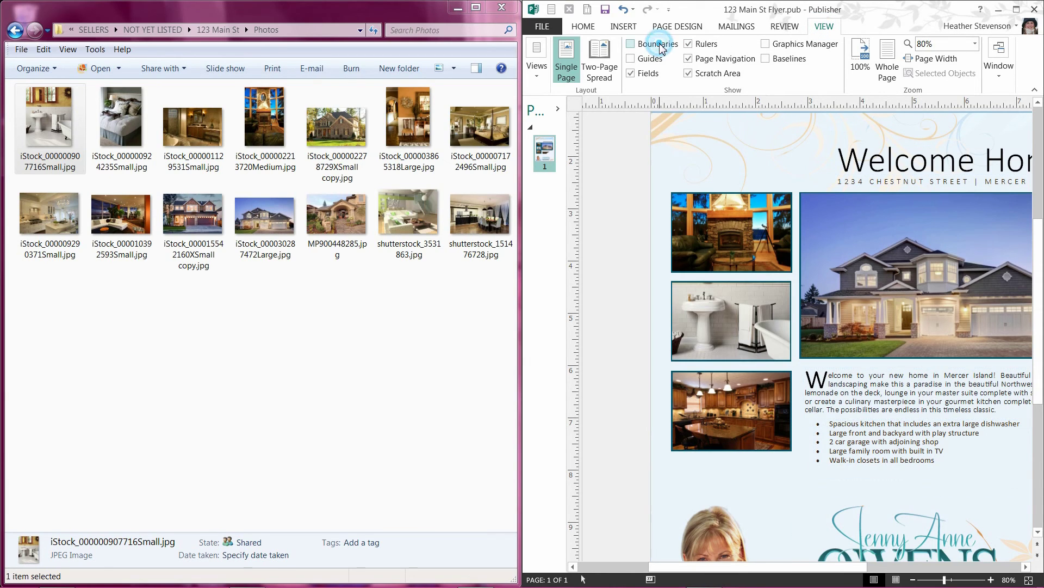
left_click(889, 59)
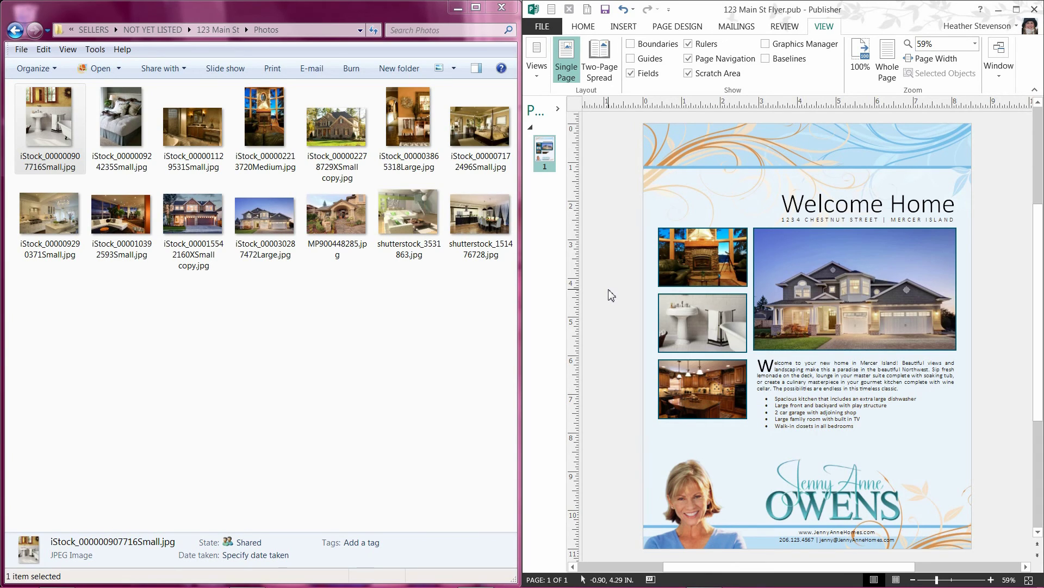
Start Save As to the Desktop with the file type set to PDF (*.pdf)
left_click(544, 27)
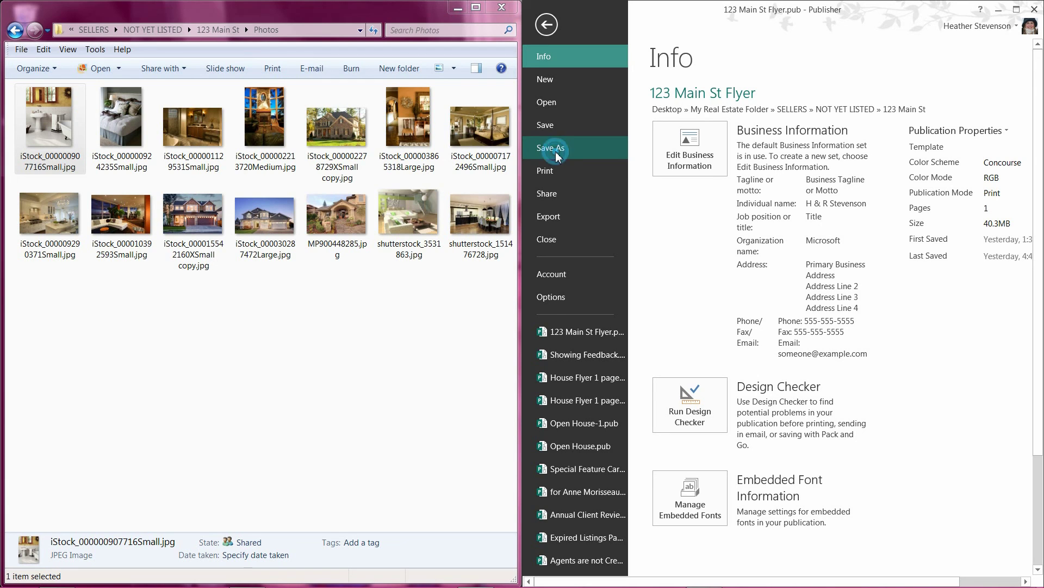
left_click(556, 151)
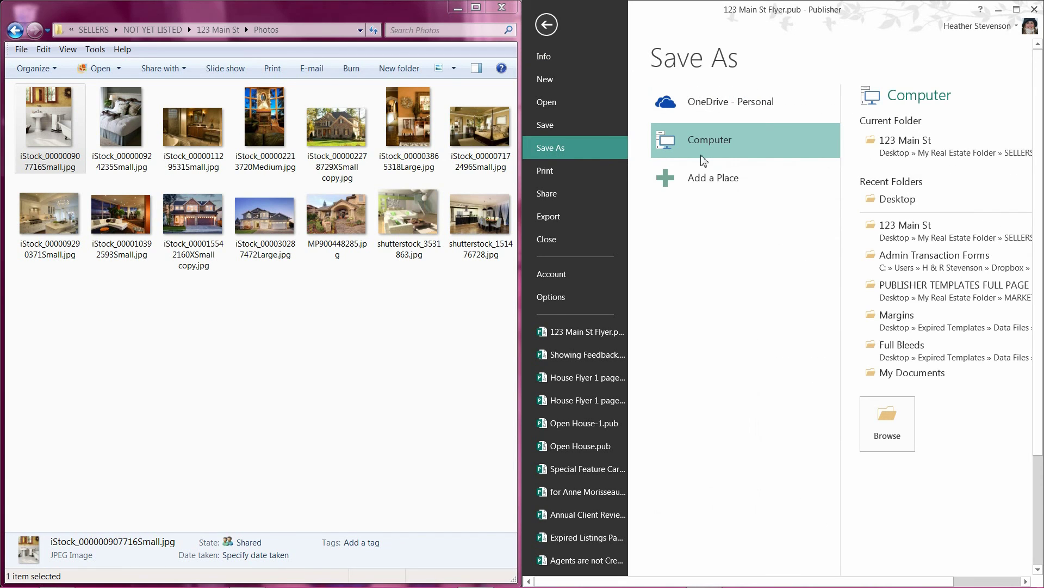
left_click(898, 199)
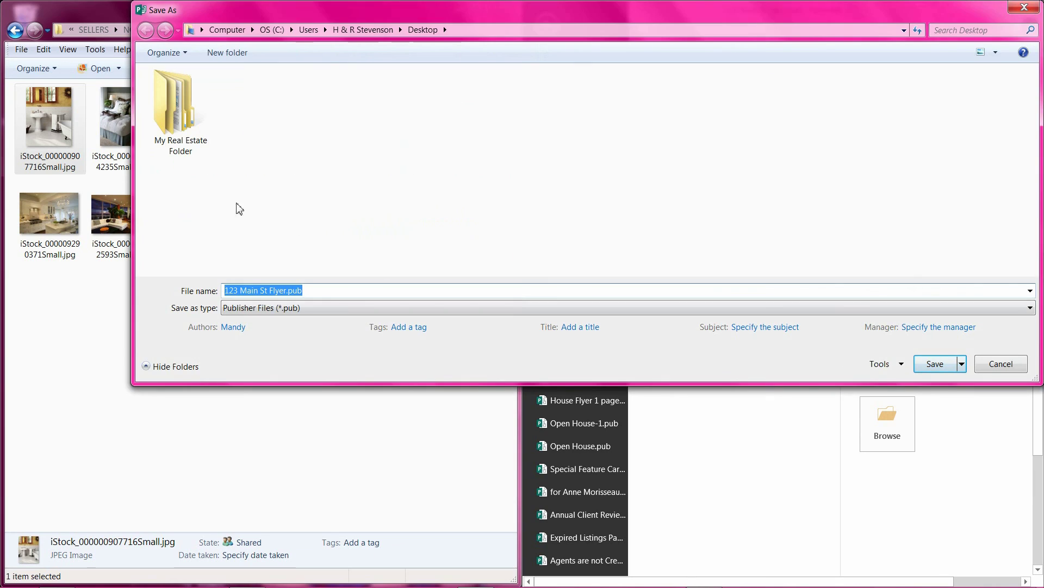
left_click(276, 309)
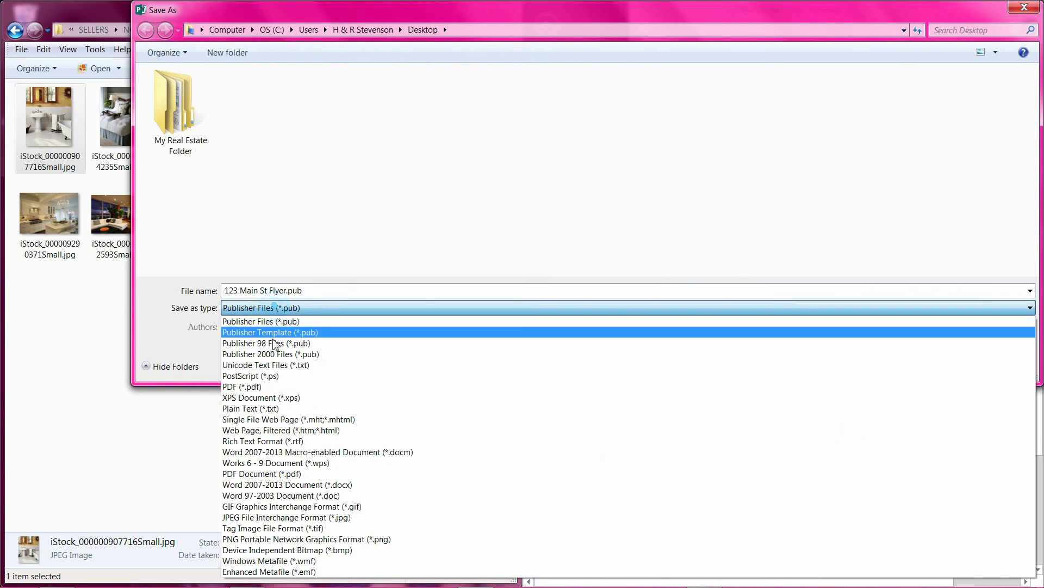
left_click(270, 385)
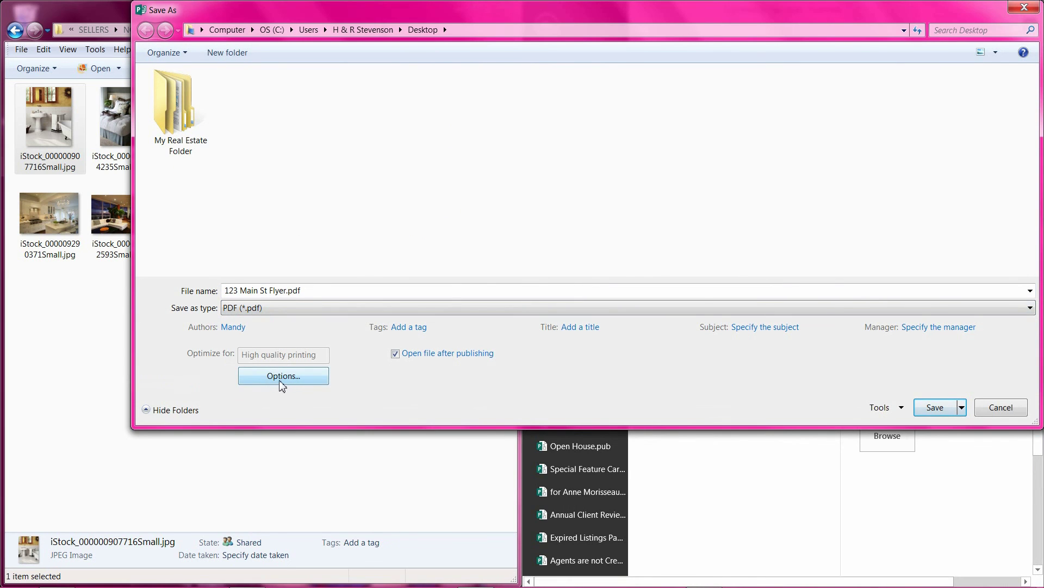
Set PDF options to Commercial Press and save '123 Main St Flyer.pdf'
left_click(282, 376)
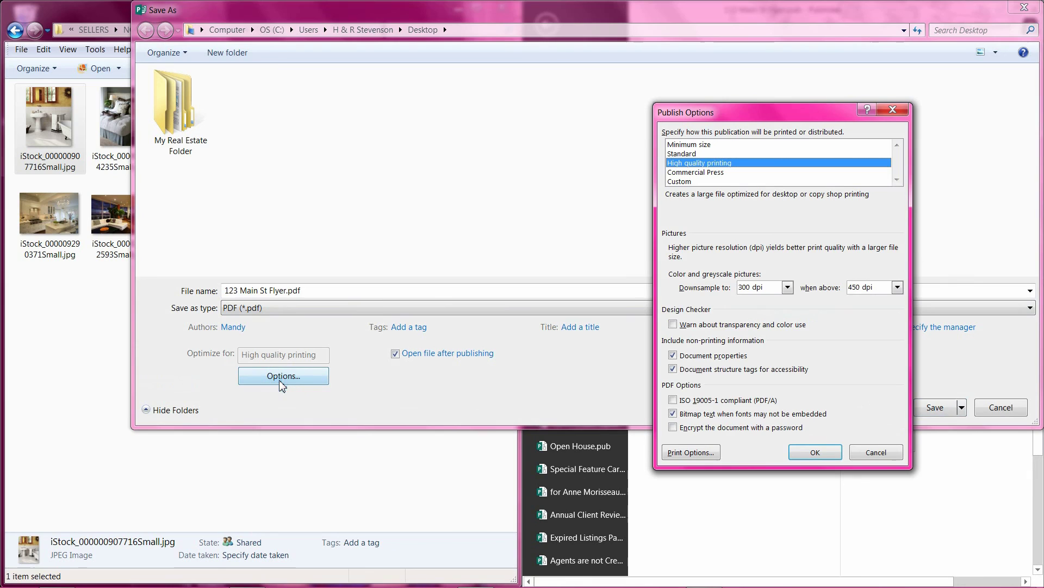
left_click(695, 172)
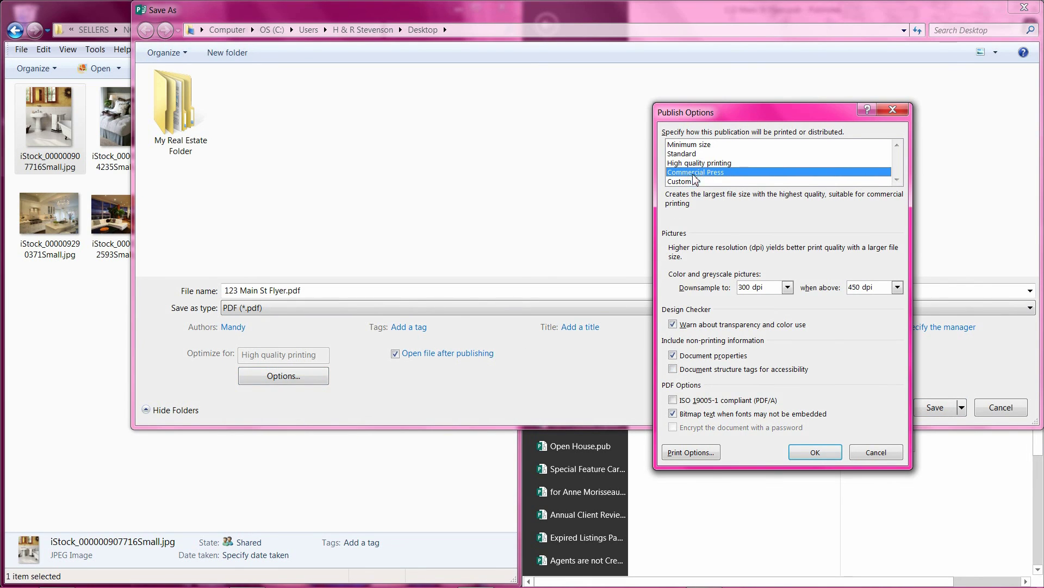
left_click(814, 454)
left_click(936, 408)
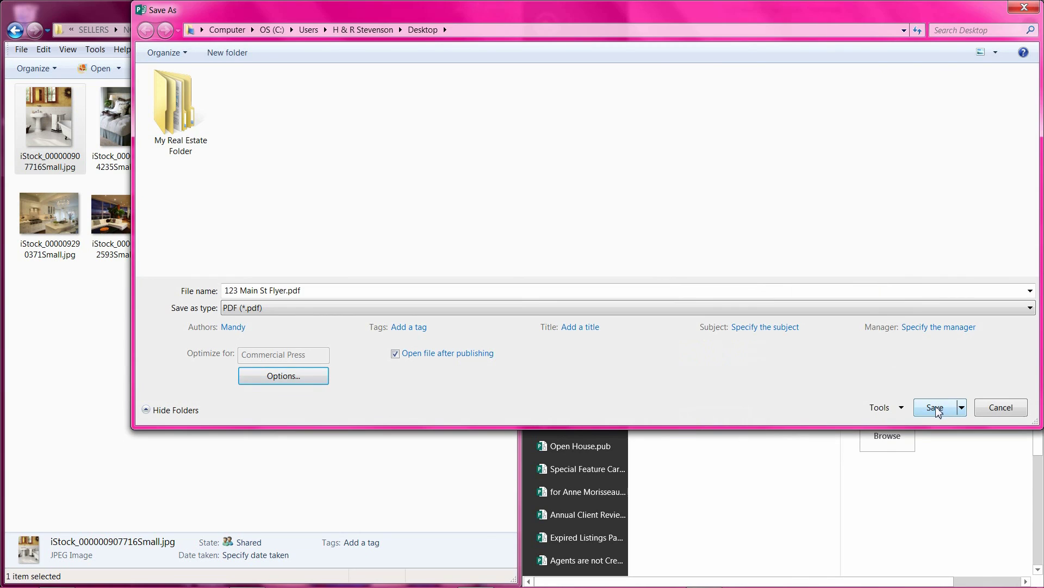